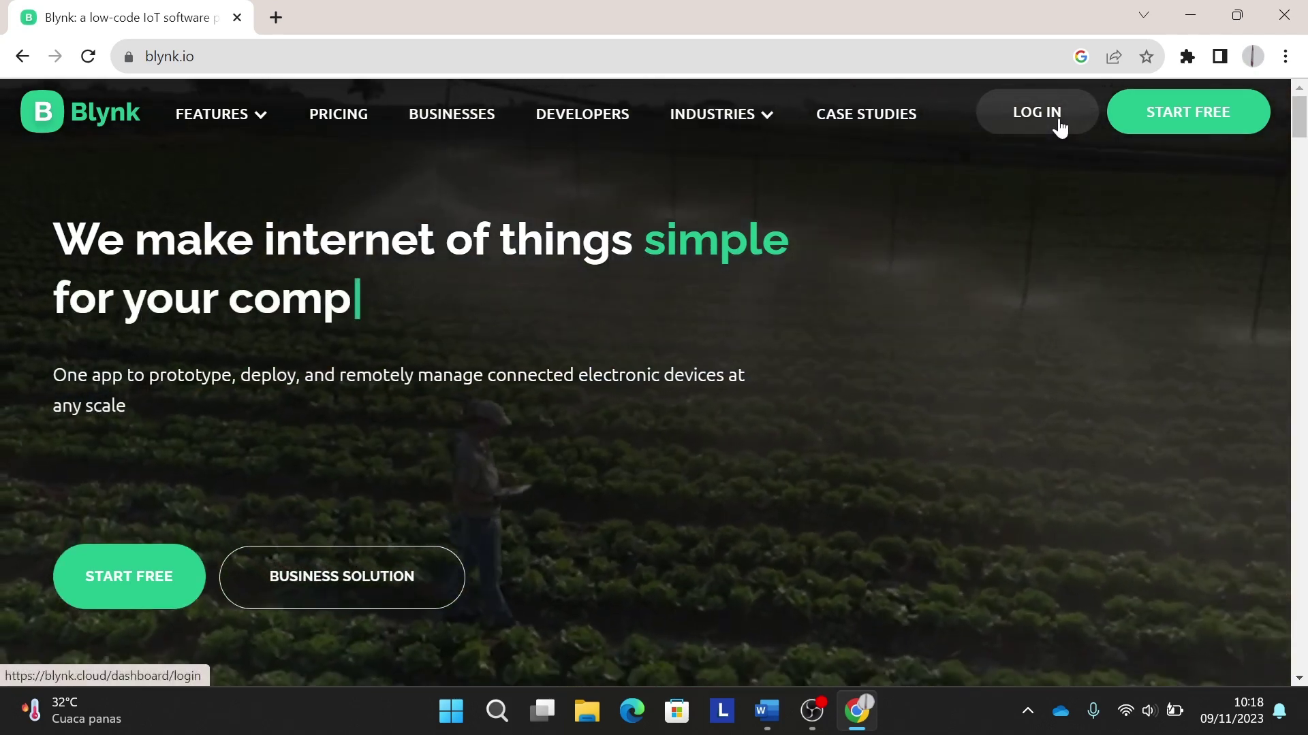
Step: Log in to the Blynk console and create a template named Responsi with ESP32 hardware and WiFi connection
left_click(1059, 127)
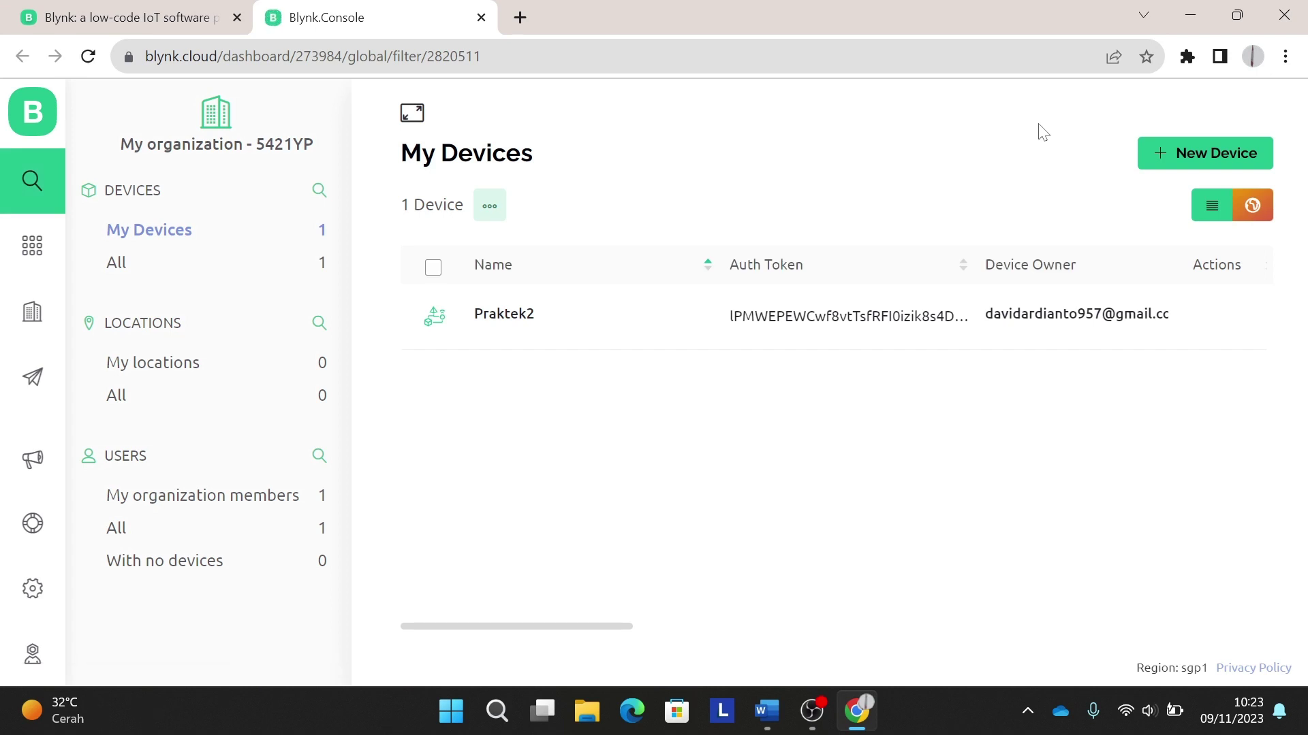
left_click(27, 265)
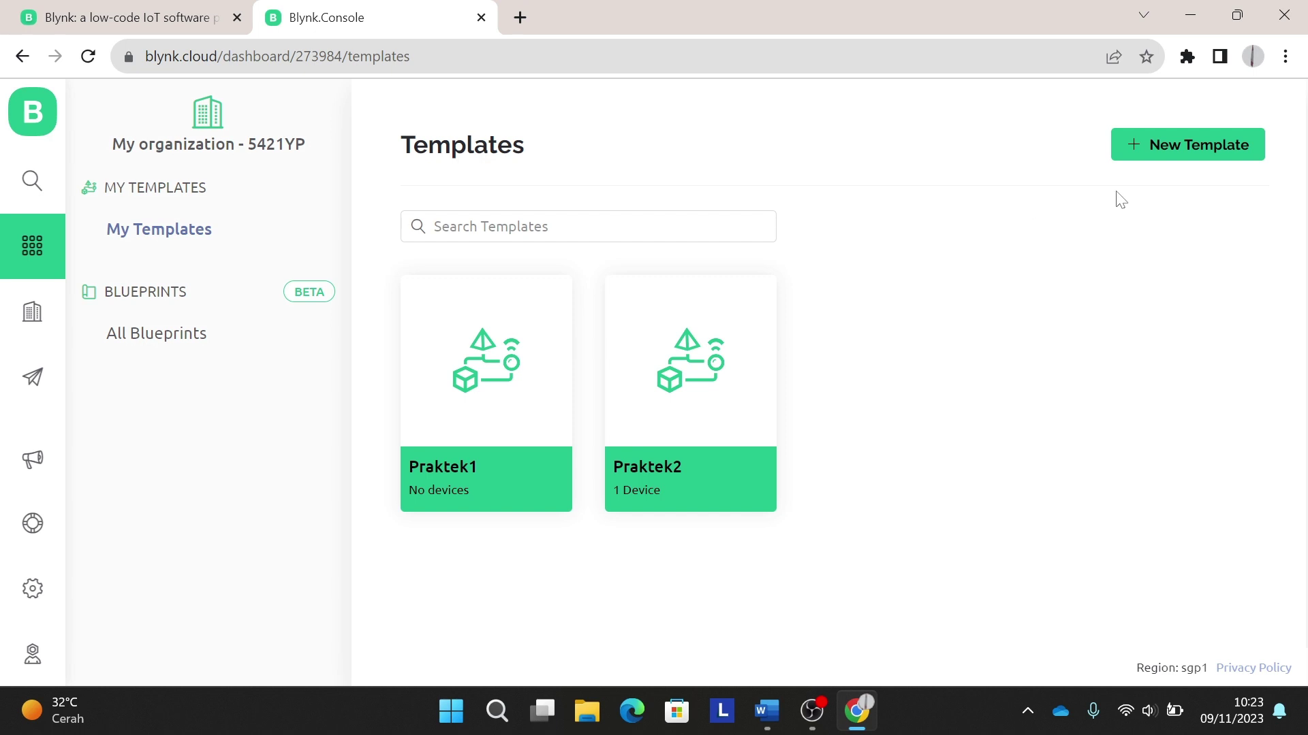
left_click(1185, 160)
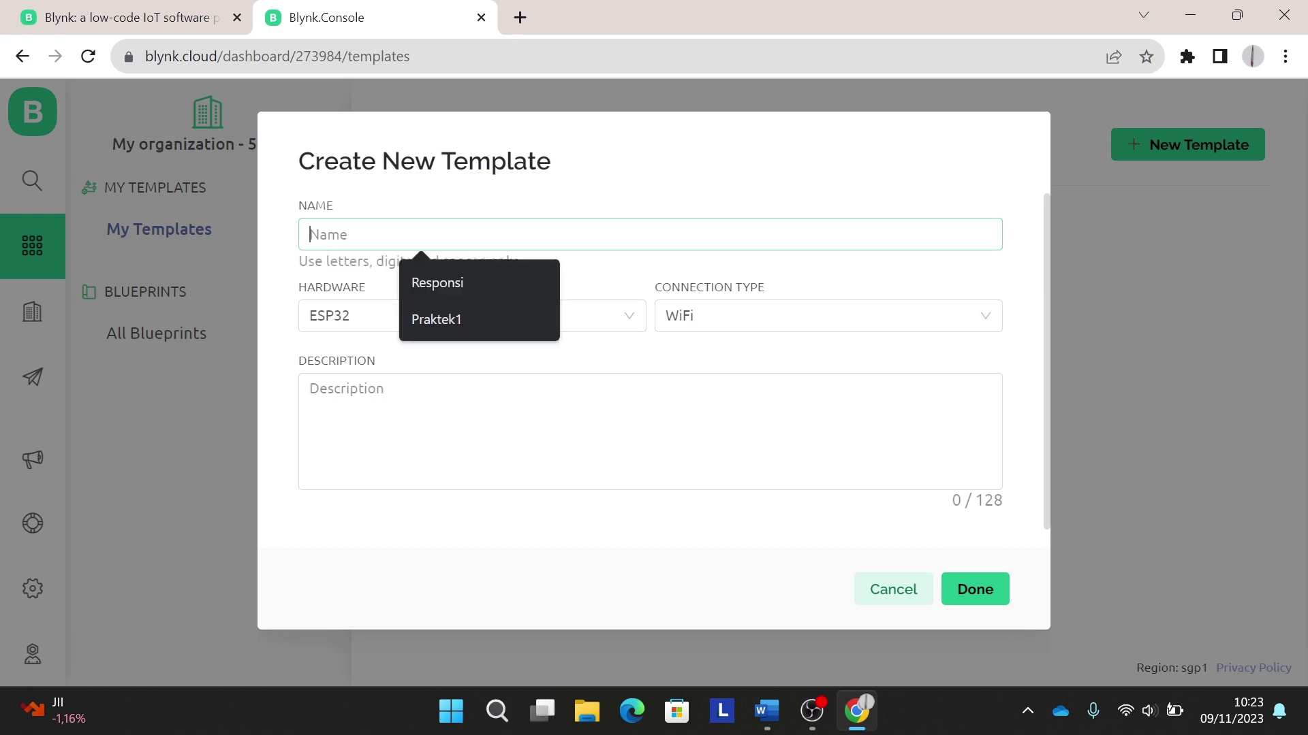
type("Re")
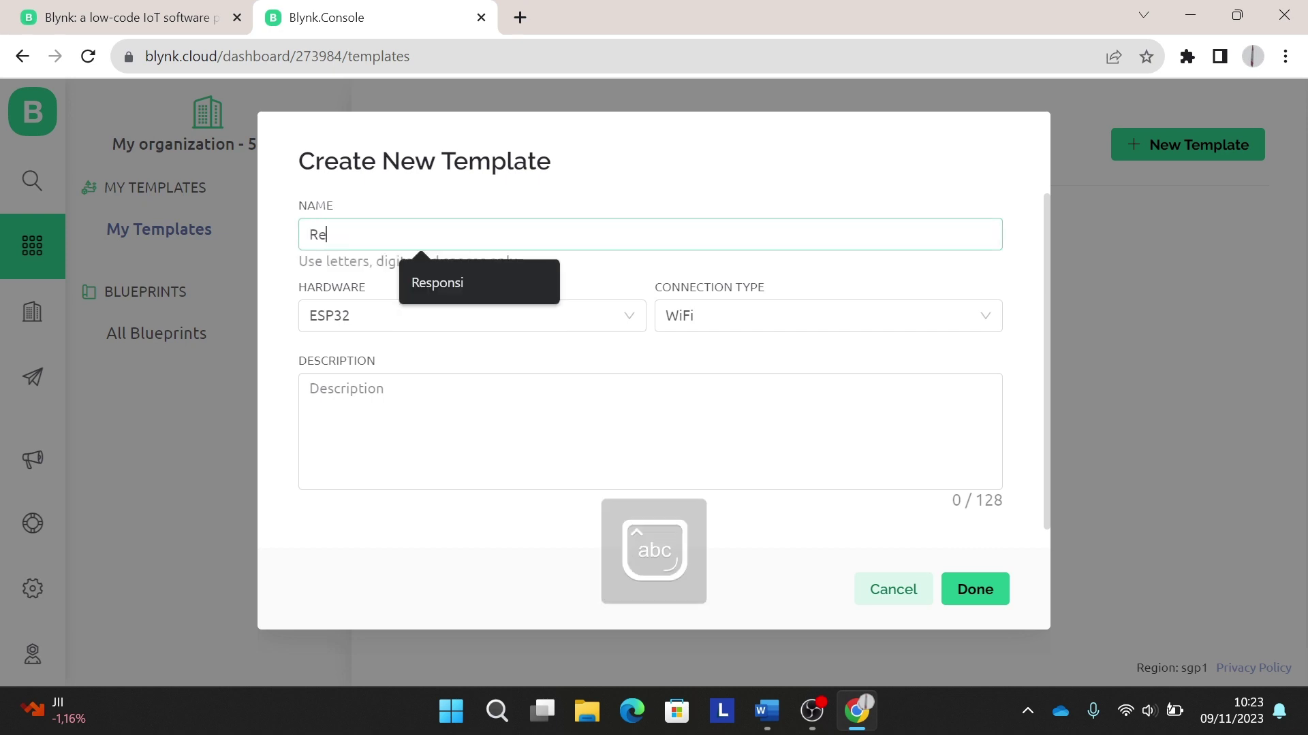
type("sponsi")
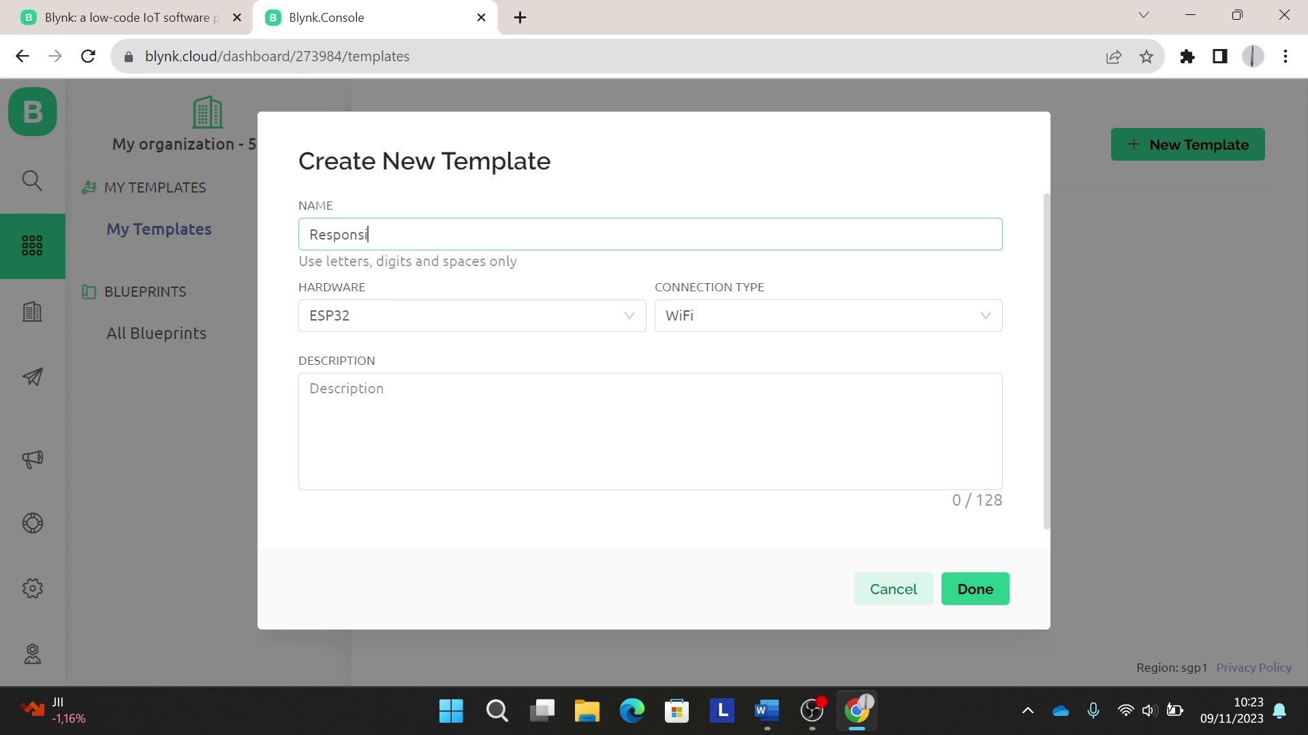
left_click(471, 315)
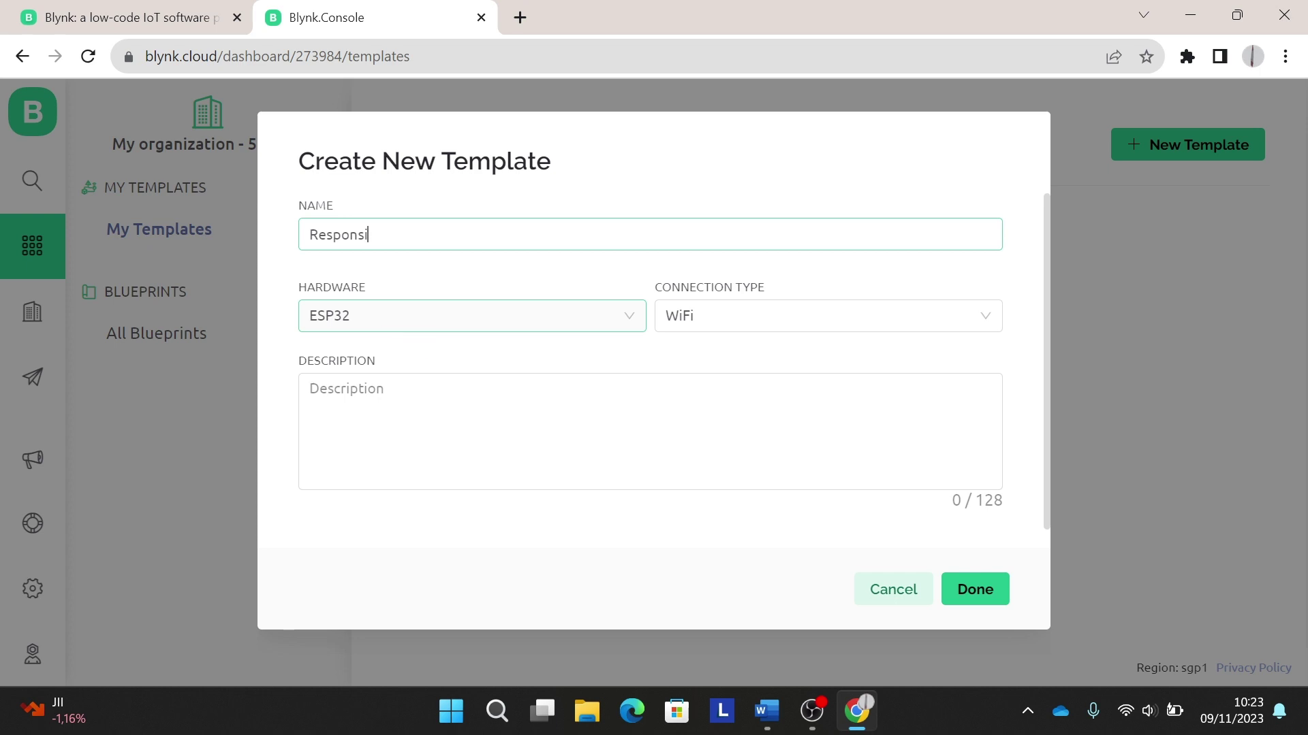
left_click(828, 315)
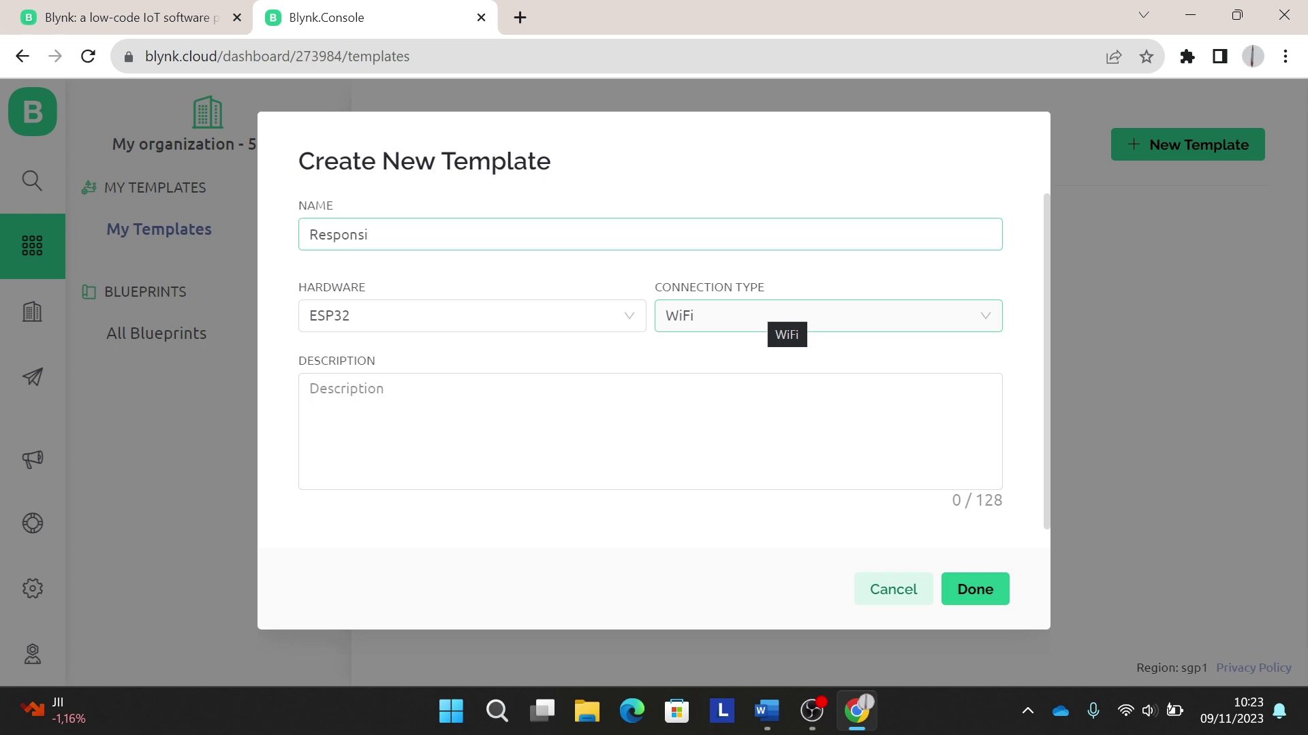
left_click(555, 385)
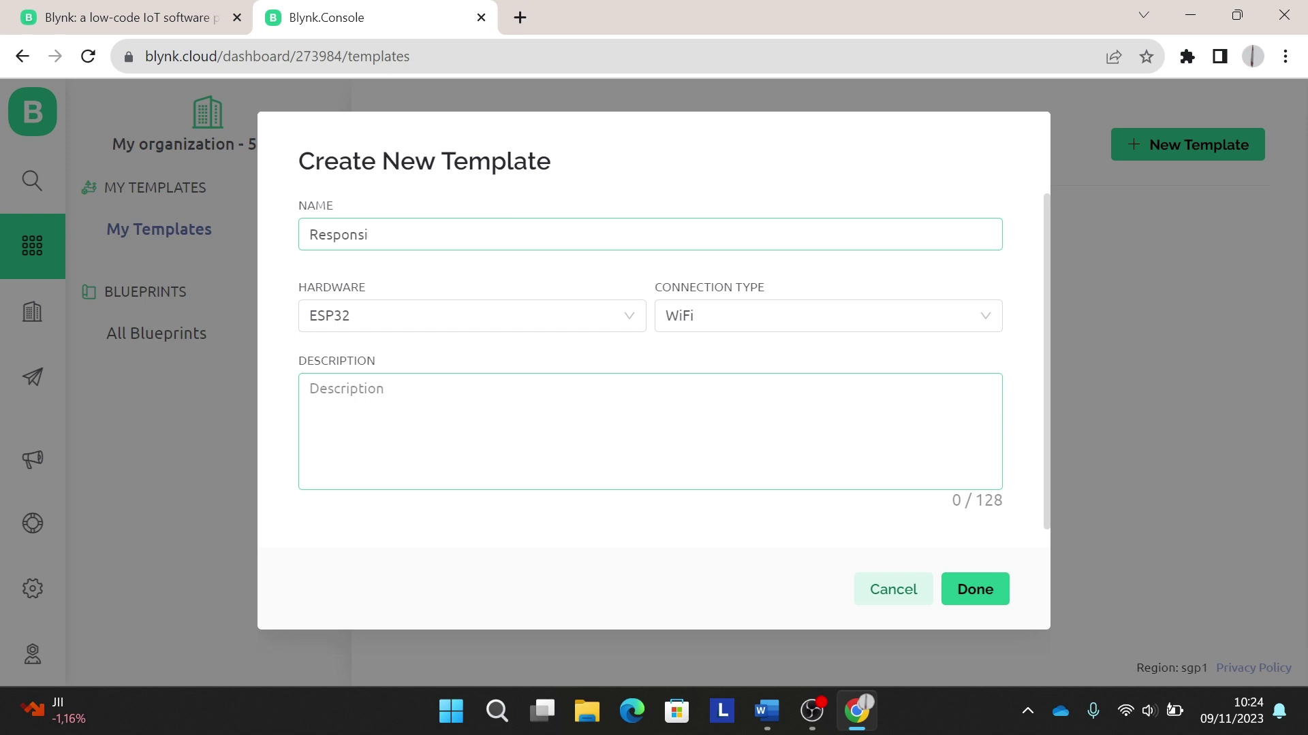
left_click(976, 590)
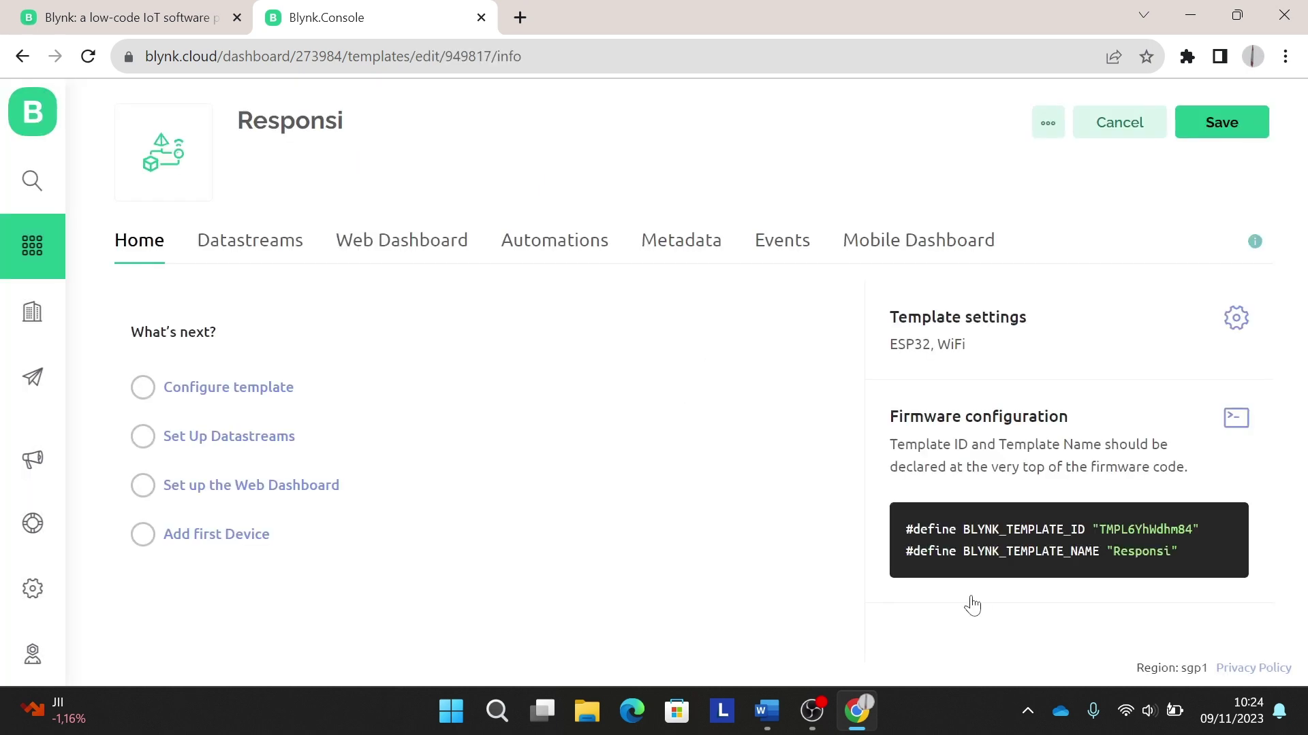
Step: Create a virtual pin datastream named led on pin V0 with Integer data type, minimum 0 and maximum 1
left_click(256, 266)
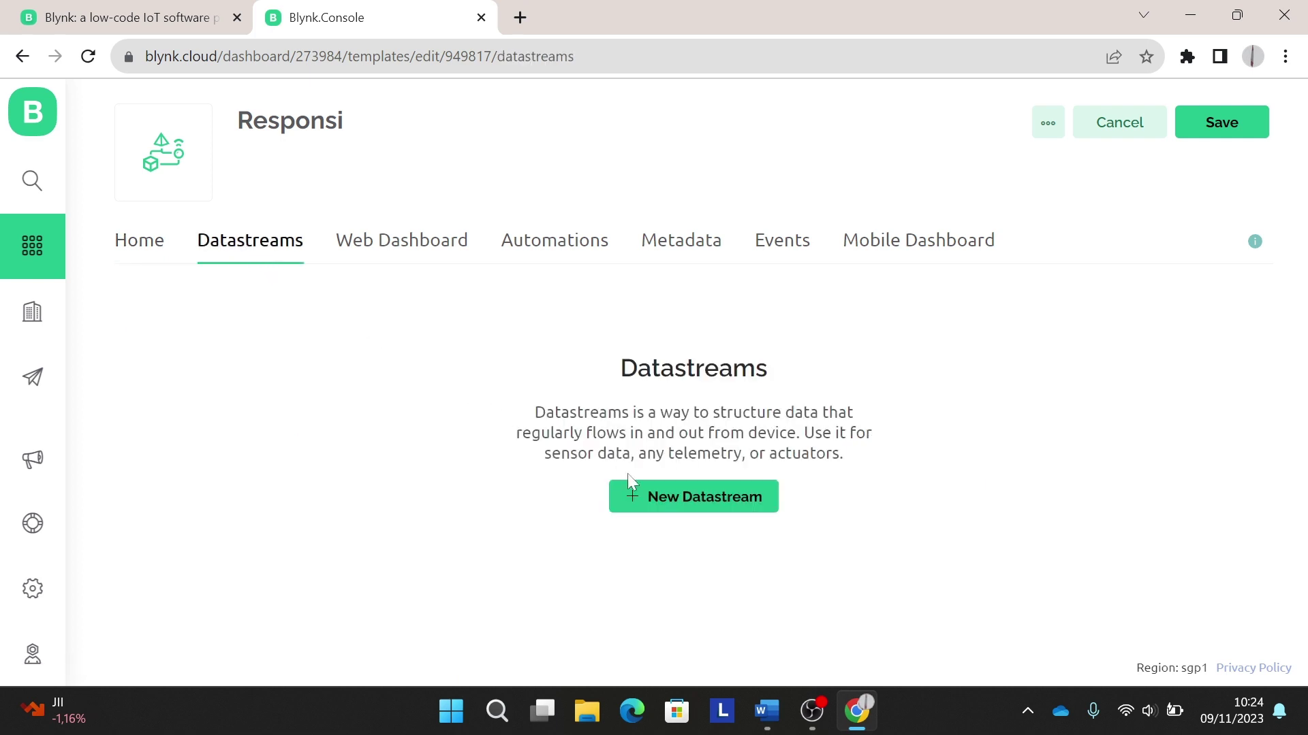
left_click(722, 512)
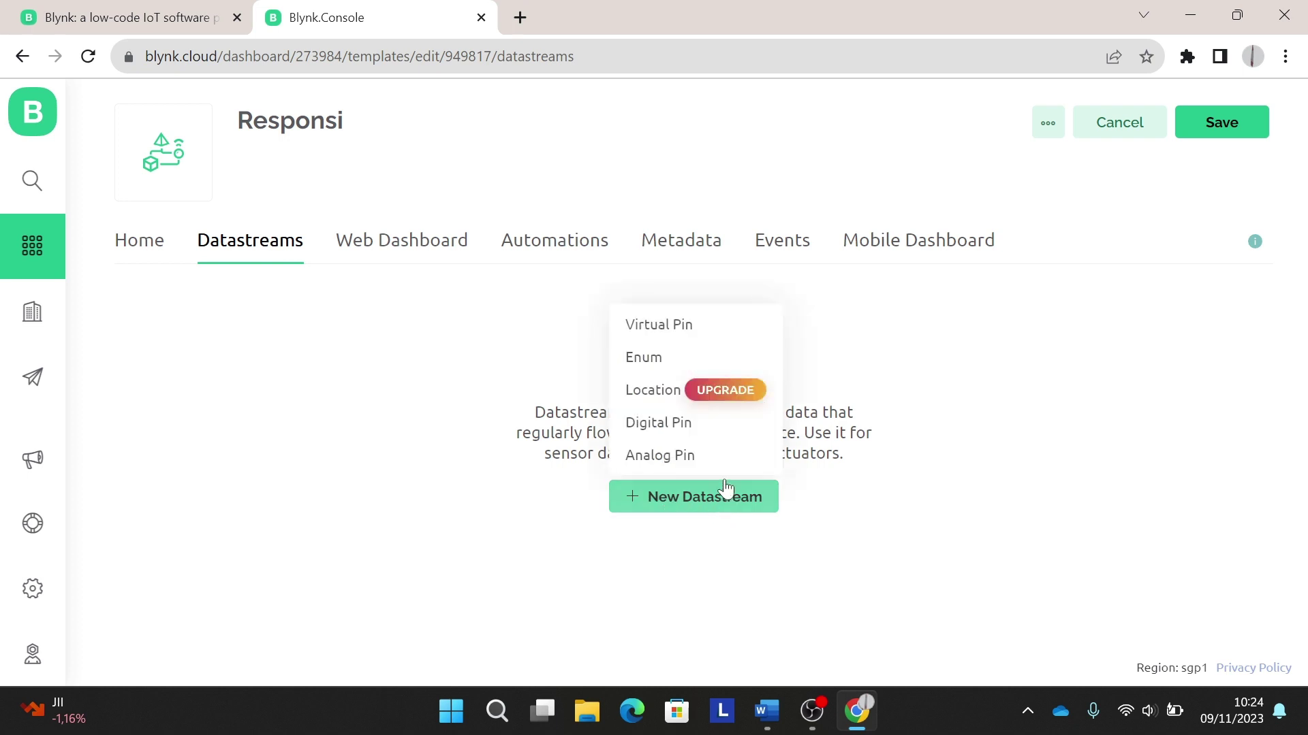
left_click(720, 329)
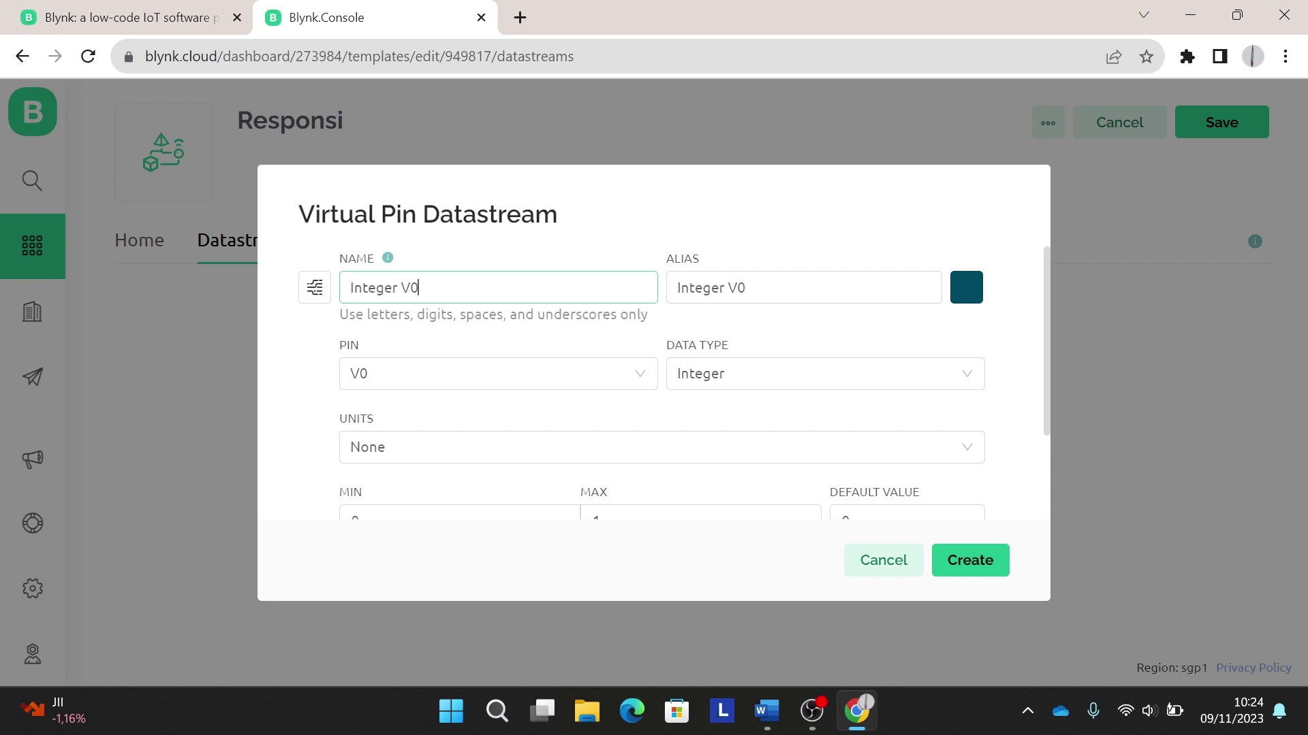
left_click_drag(418, 287, 335, 292)
type("led")
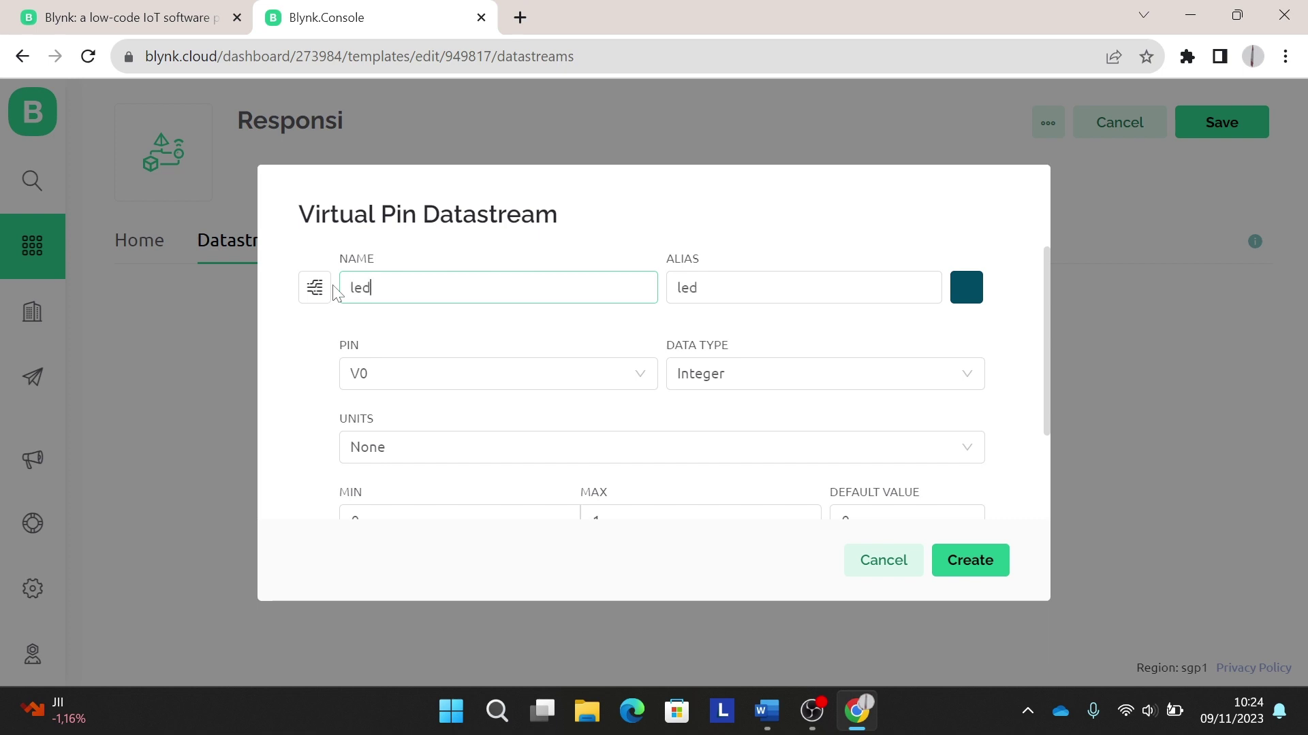
key("Tab")
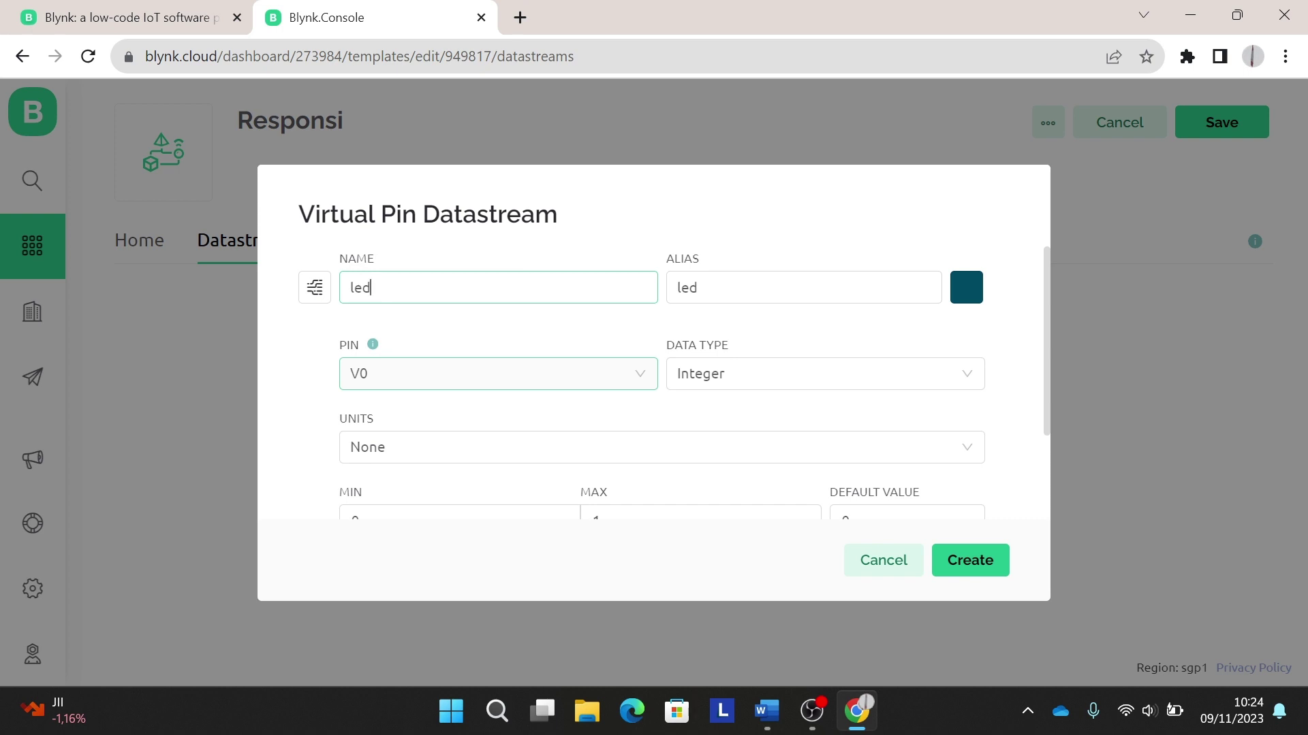
scroll(403, 389, "down", 2)
key("Tab")
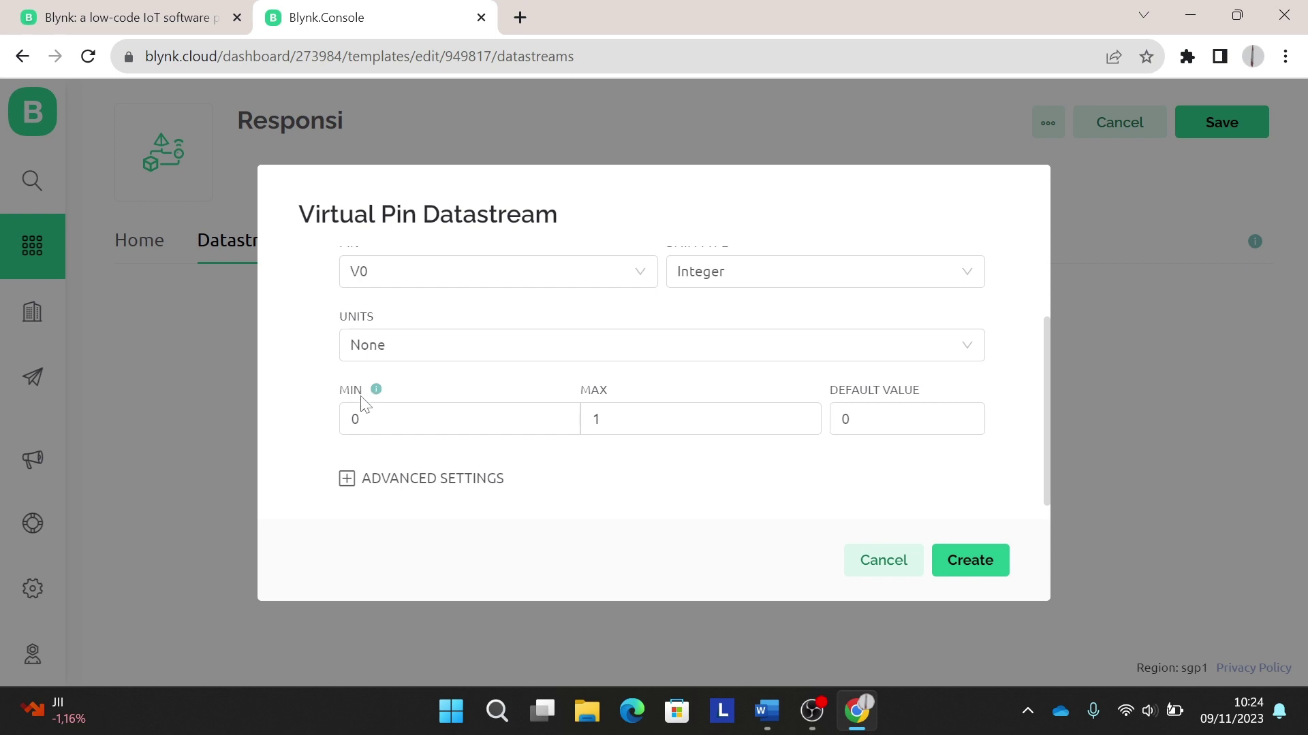
left_click(365, 417)
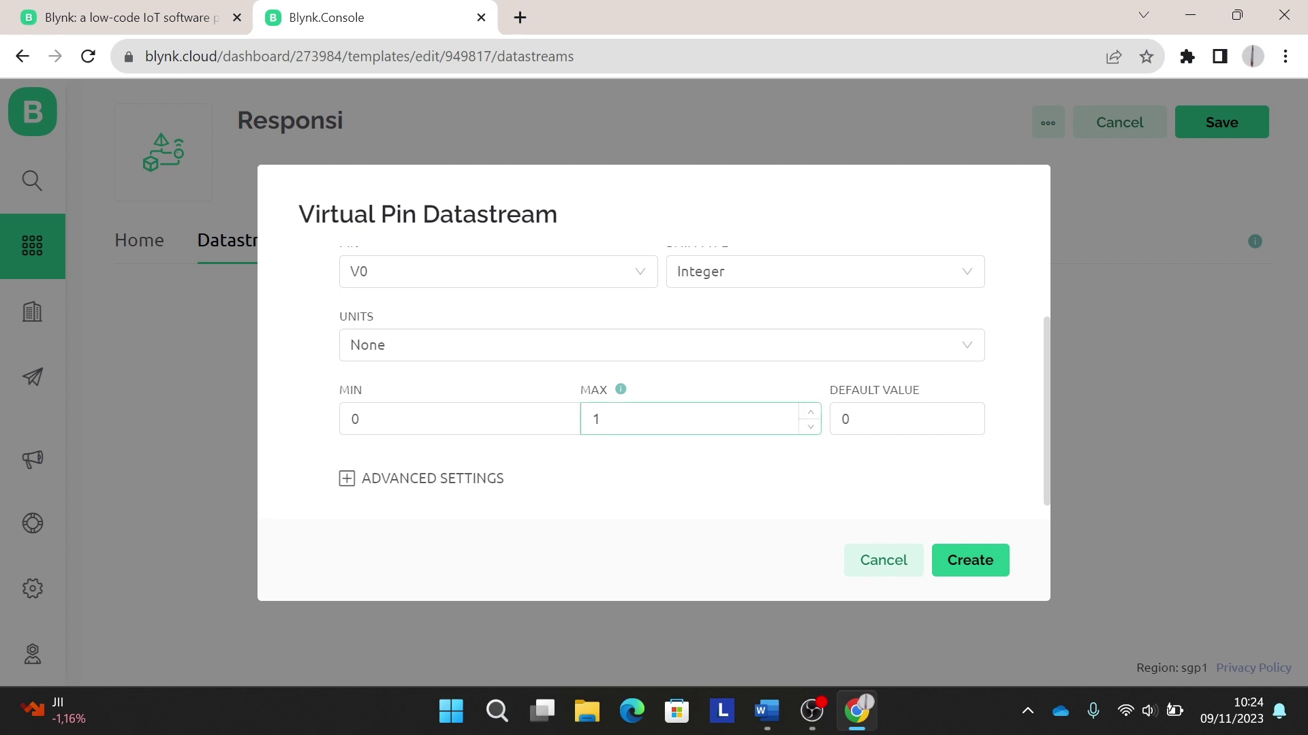
scroll(683, 433, "up", 2)
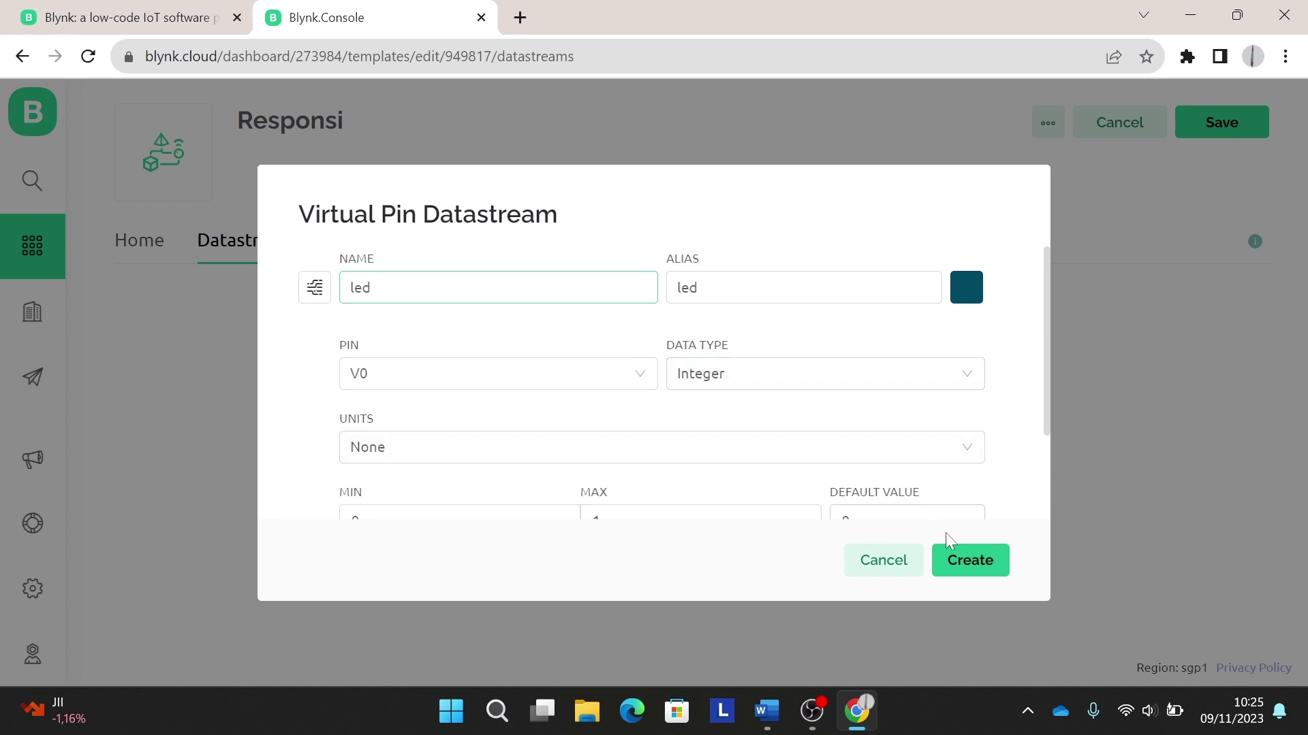
left_click(967, 578)
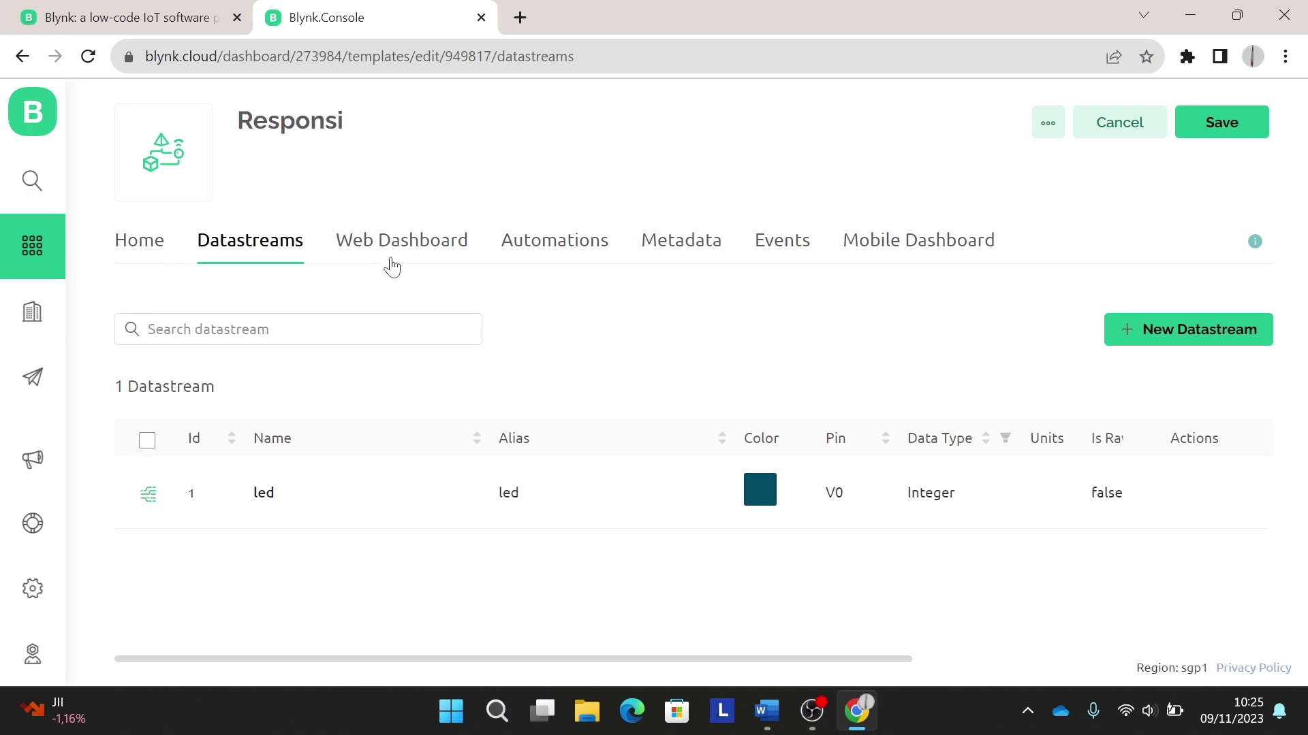
Step: Add a Switch widget to the template's web dashboard and title it LED
left_click(414, 263)
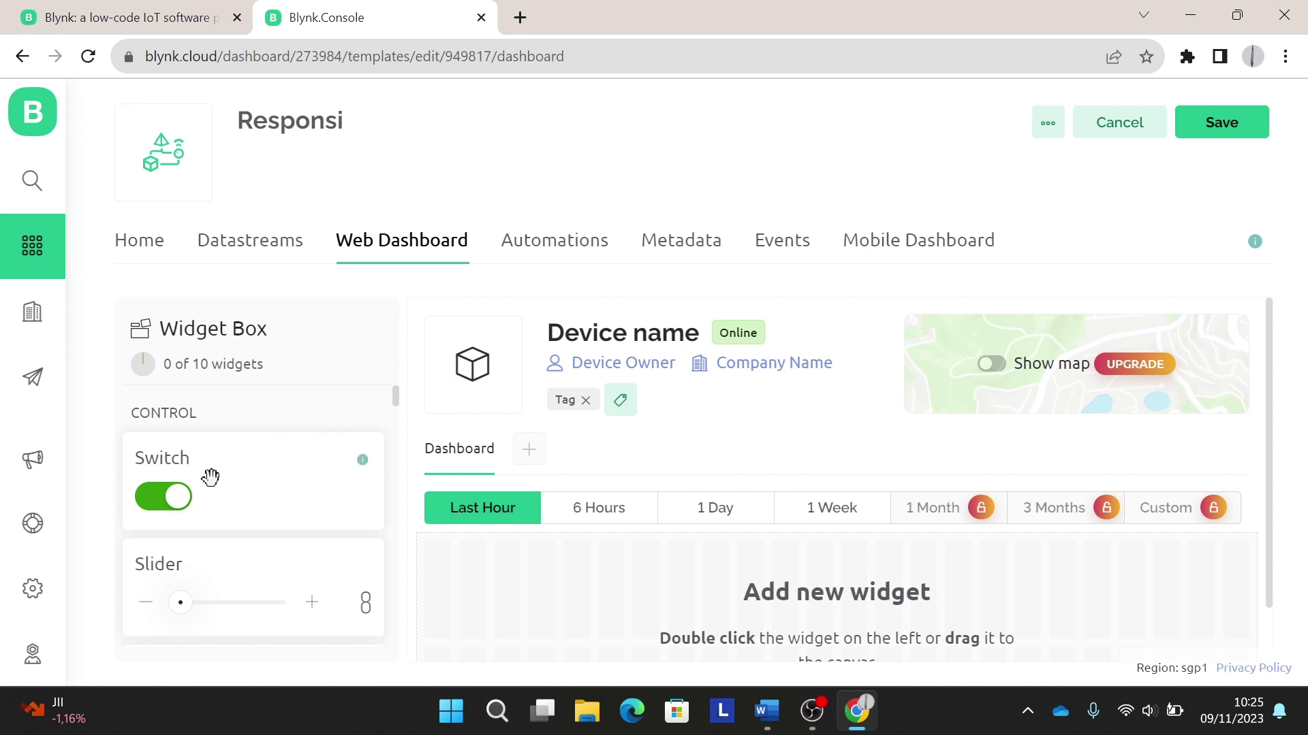
left_click_drag(210, 476, 519, 590)
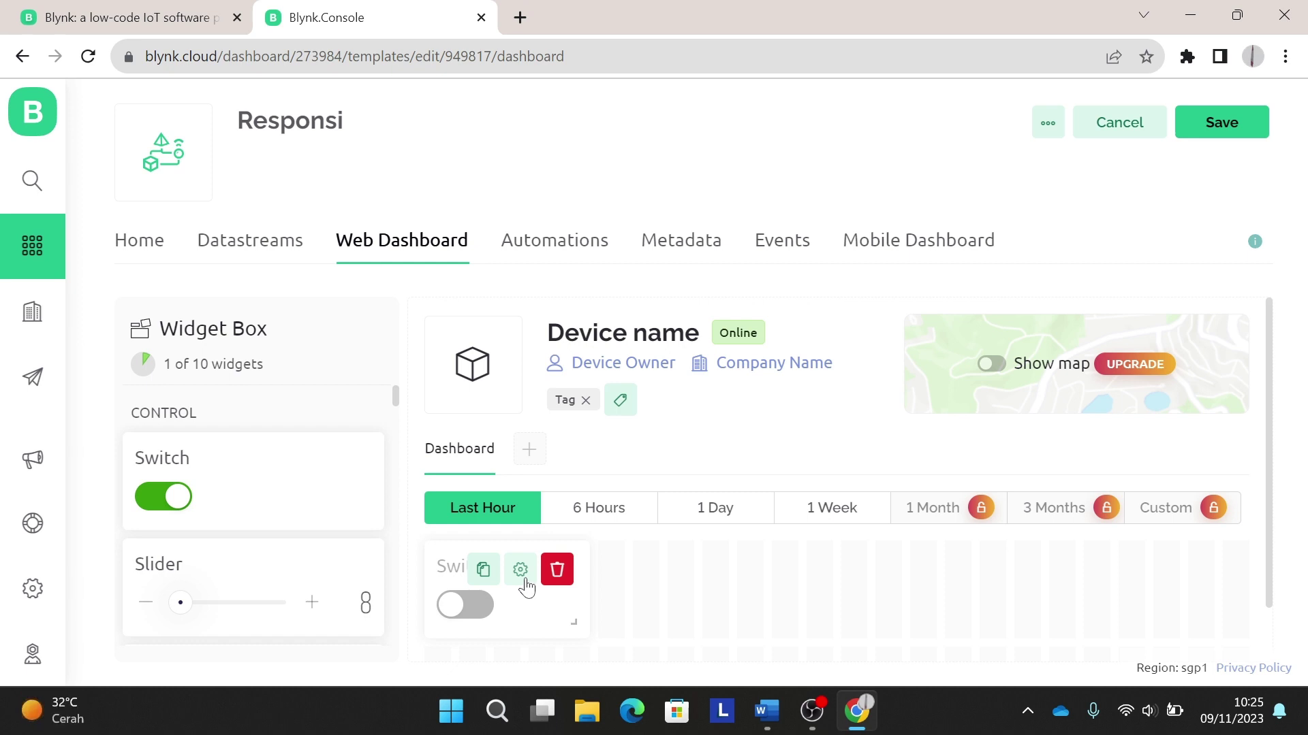
left_click(522, 578)
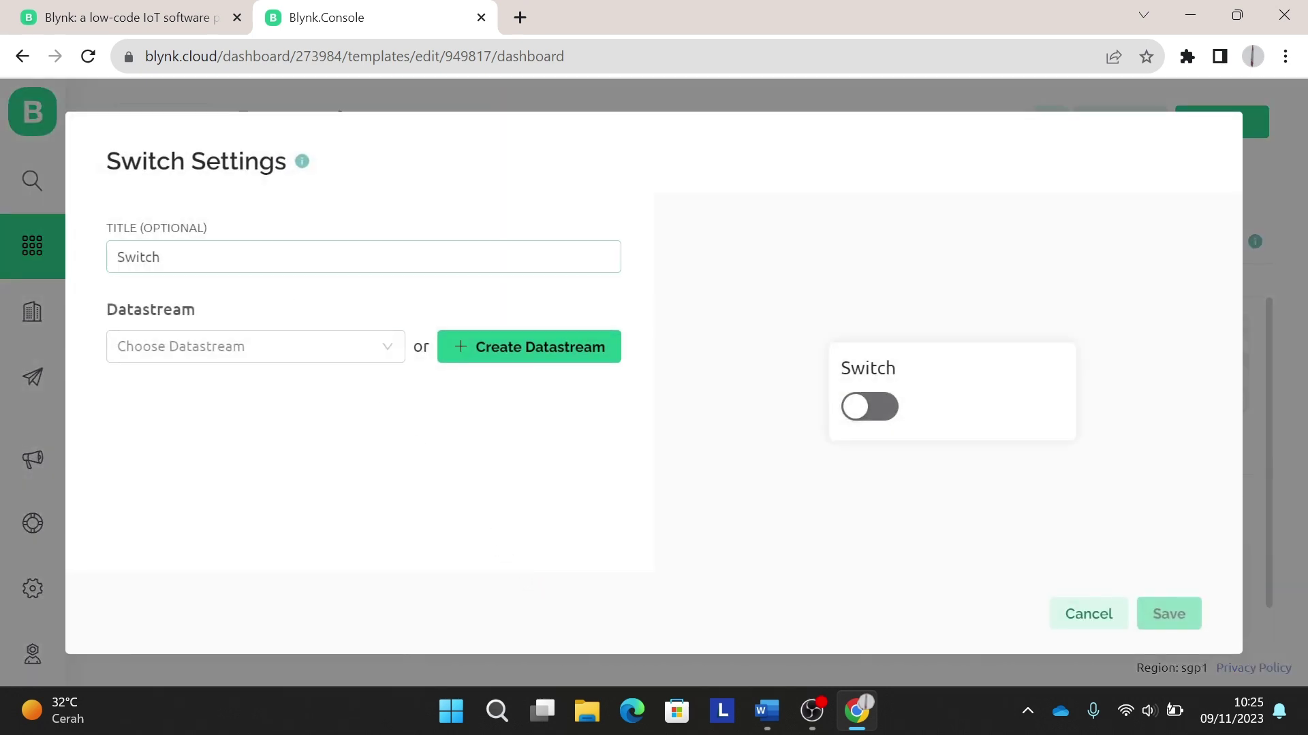
left_click_drag(161, 257, 101, 261)
key("Caps_Lock")
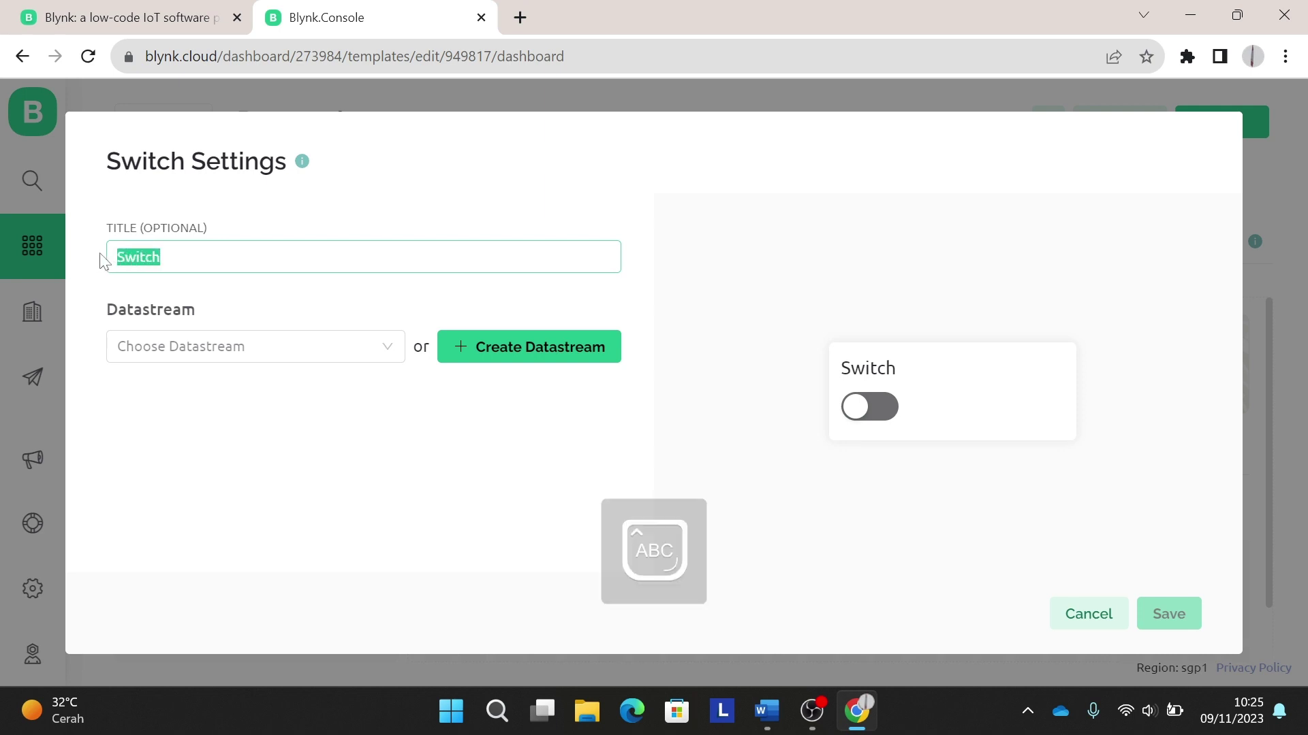
type("LED")
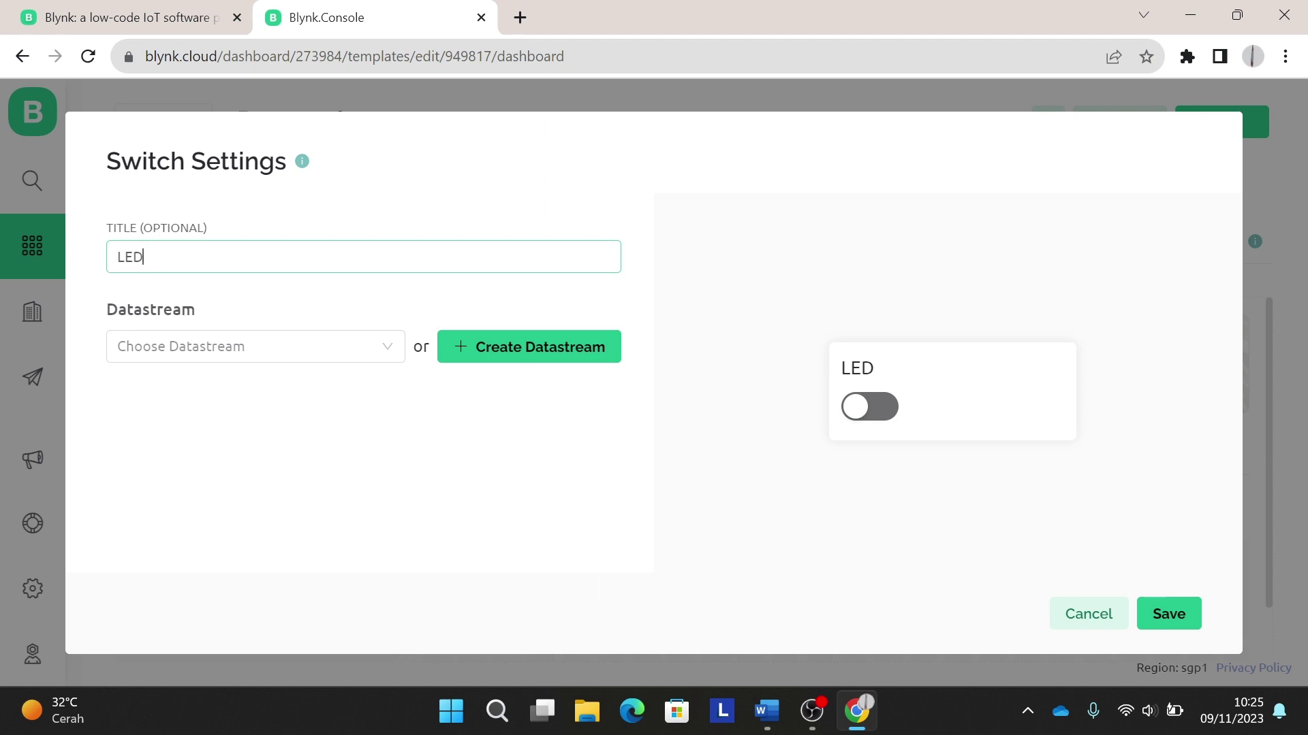
Step: Link the LED switch to the led (V0) datastream, with on value 1 and off value 0
left_click(255, 347)
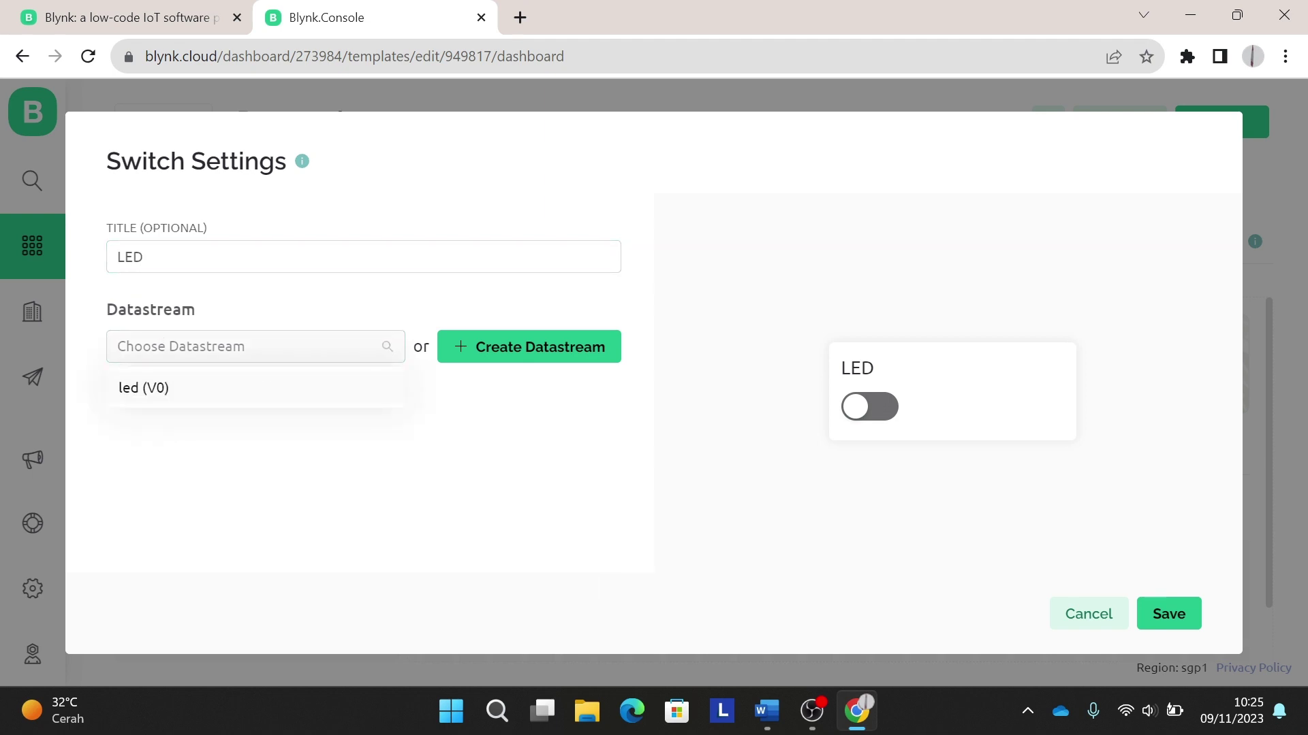
left_click(207, 392)
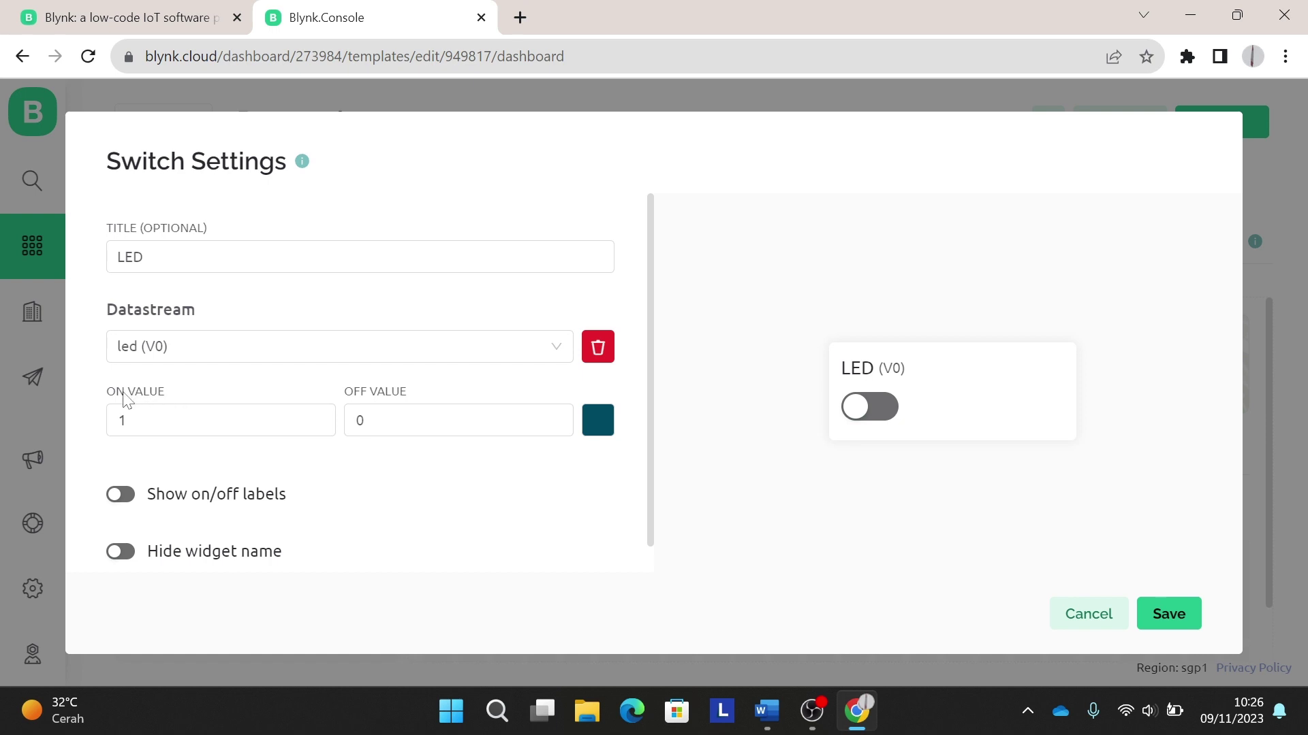
left_click(126, 420)
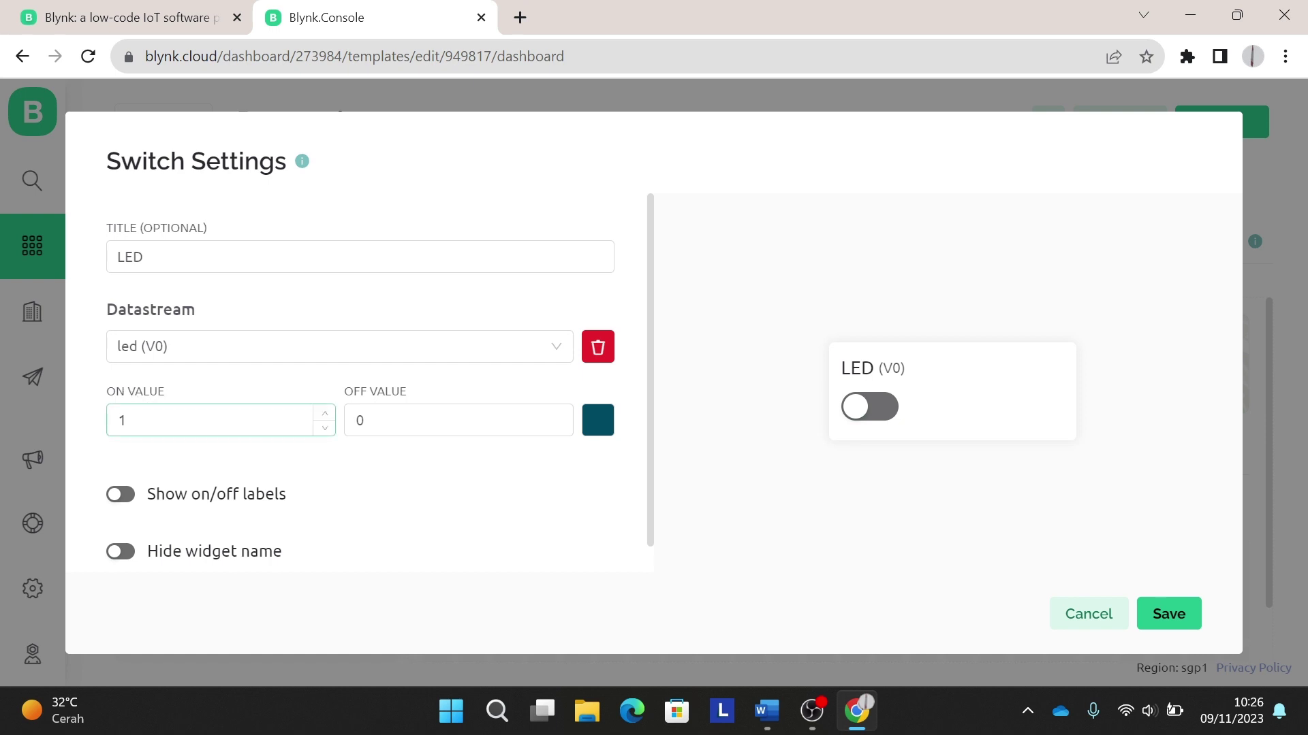
left_click(371, 420)
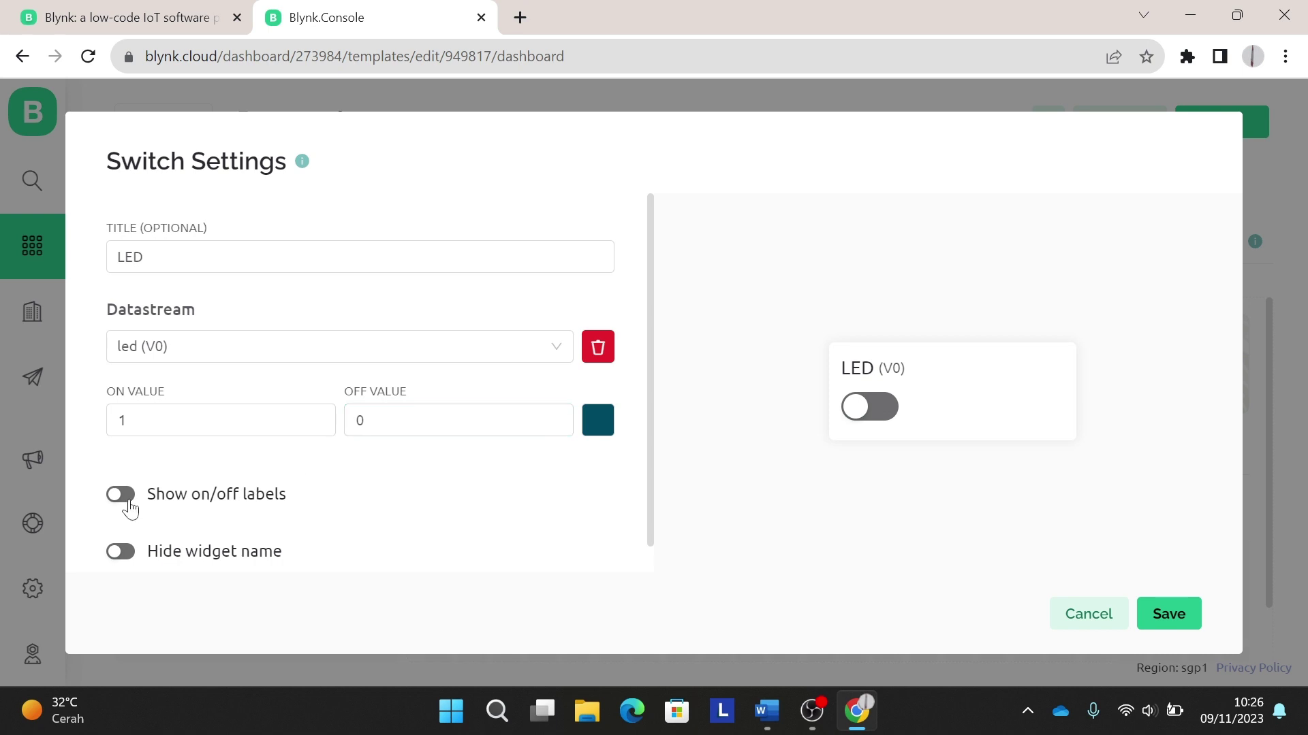
Step: Show on/off labels reading ON and OFF on the LED switch and save its settings
left_click(127, 500)
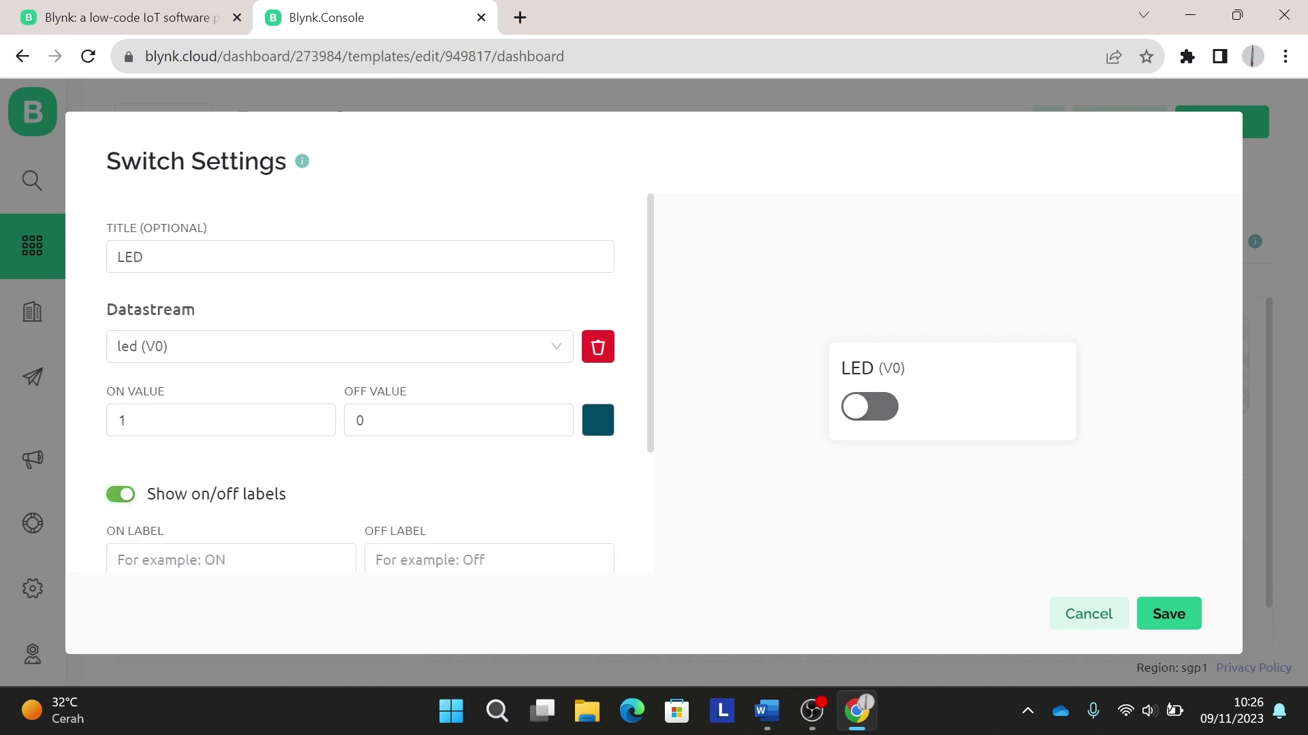
scroll(219, 489, "down", 1)
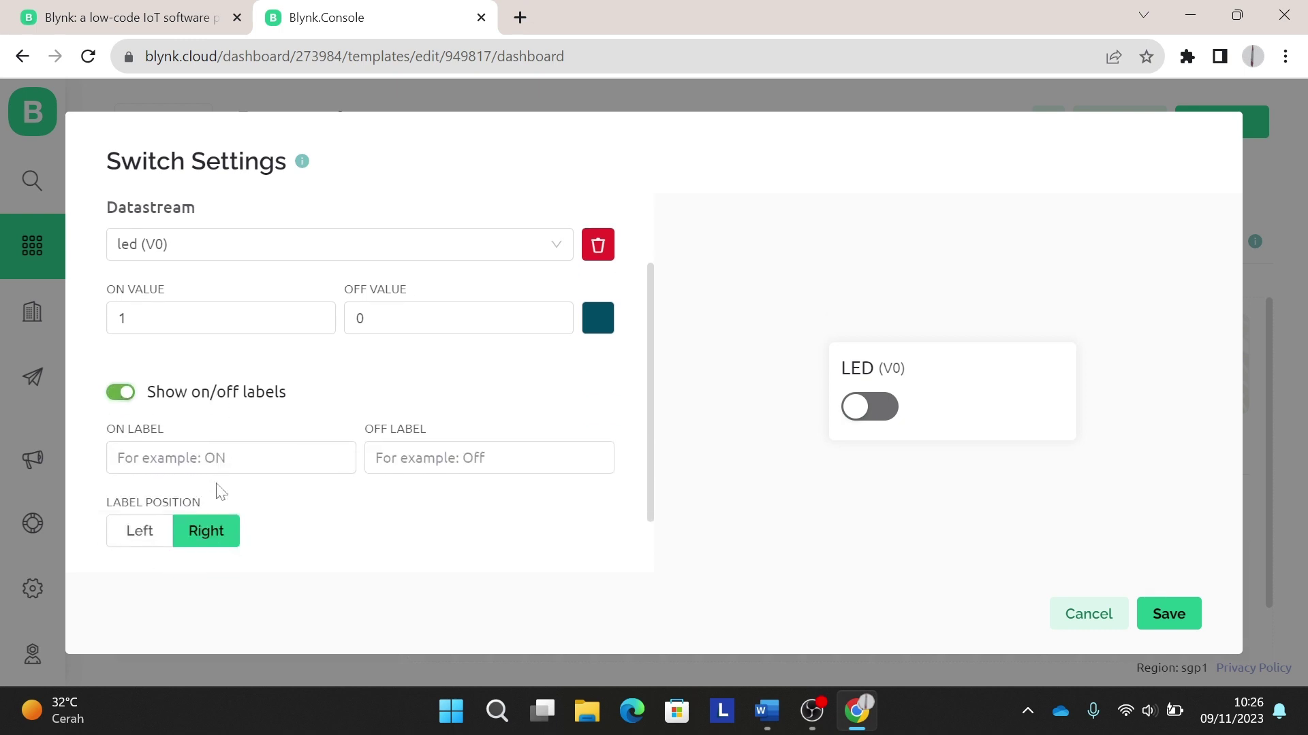
left_click(218, 459)
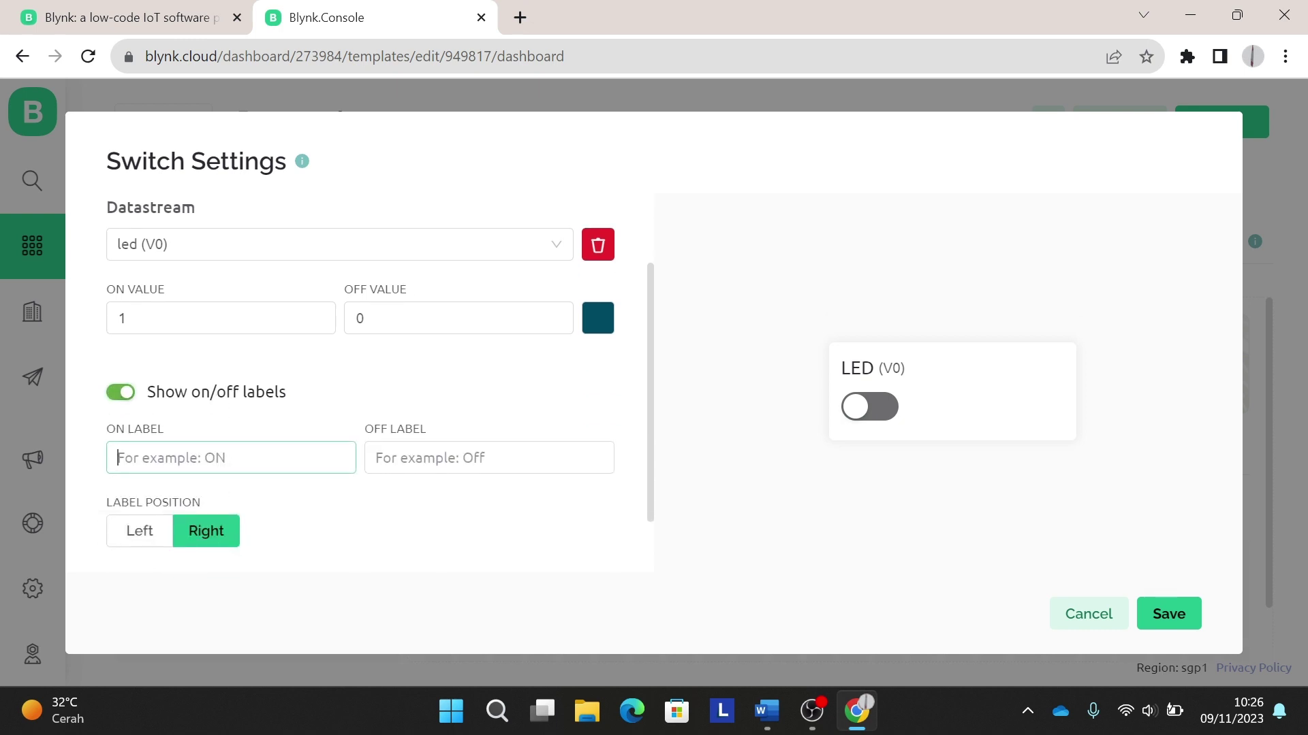
type("ON")
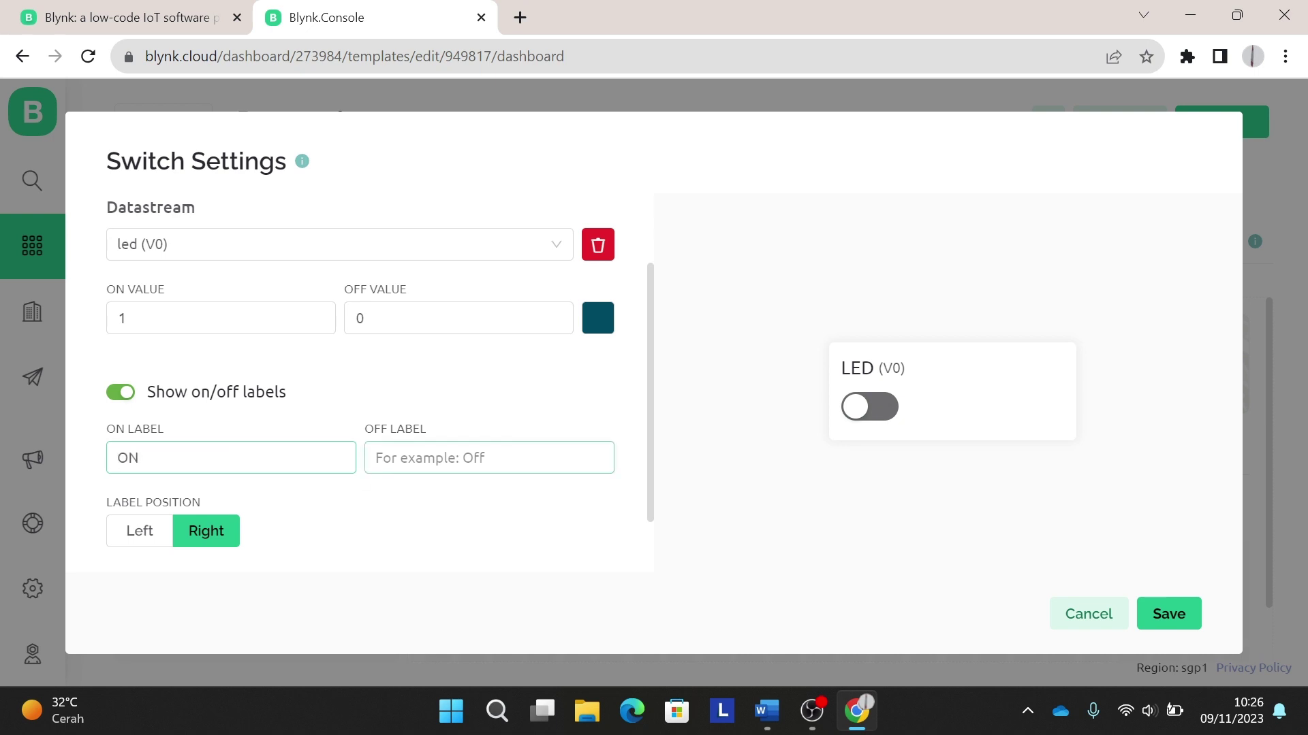
left_click(376, 457)
type("OFF")
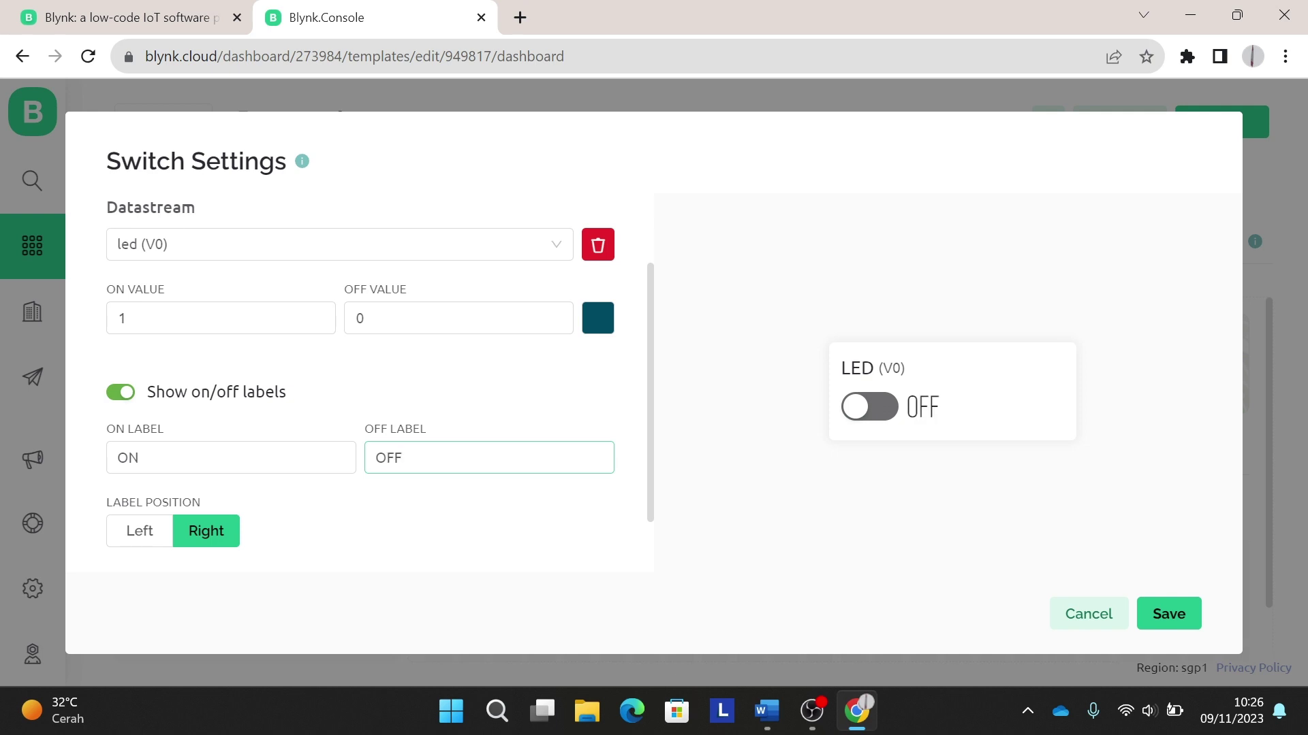
left_click(1168, 615)
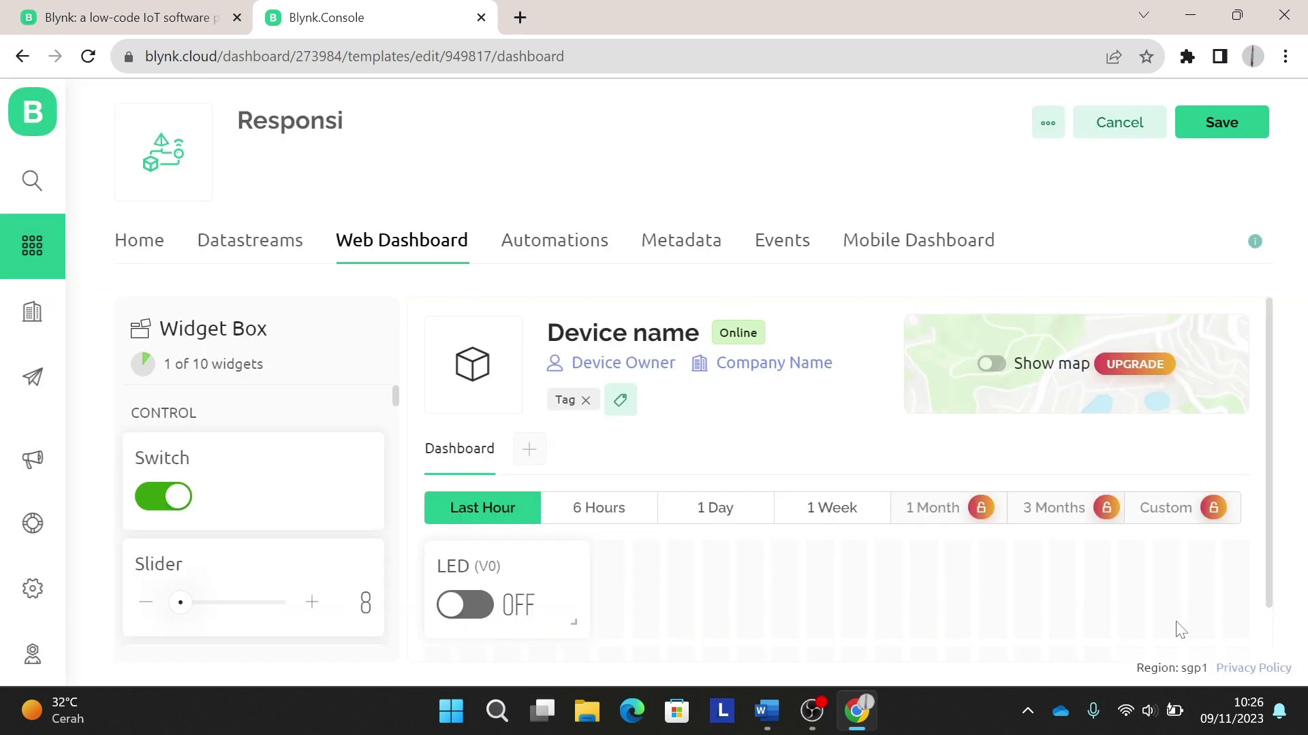
Step: Add the first device to the Responsi template and name it Responsi
left_click(140, 259)
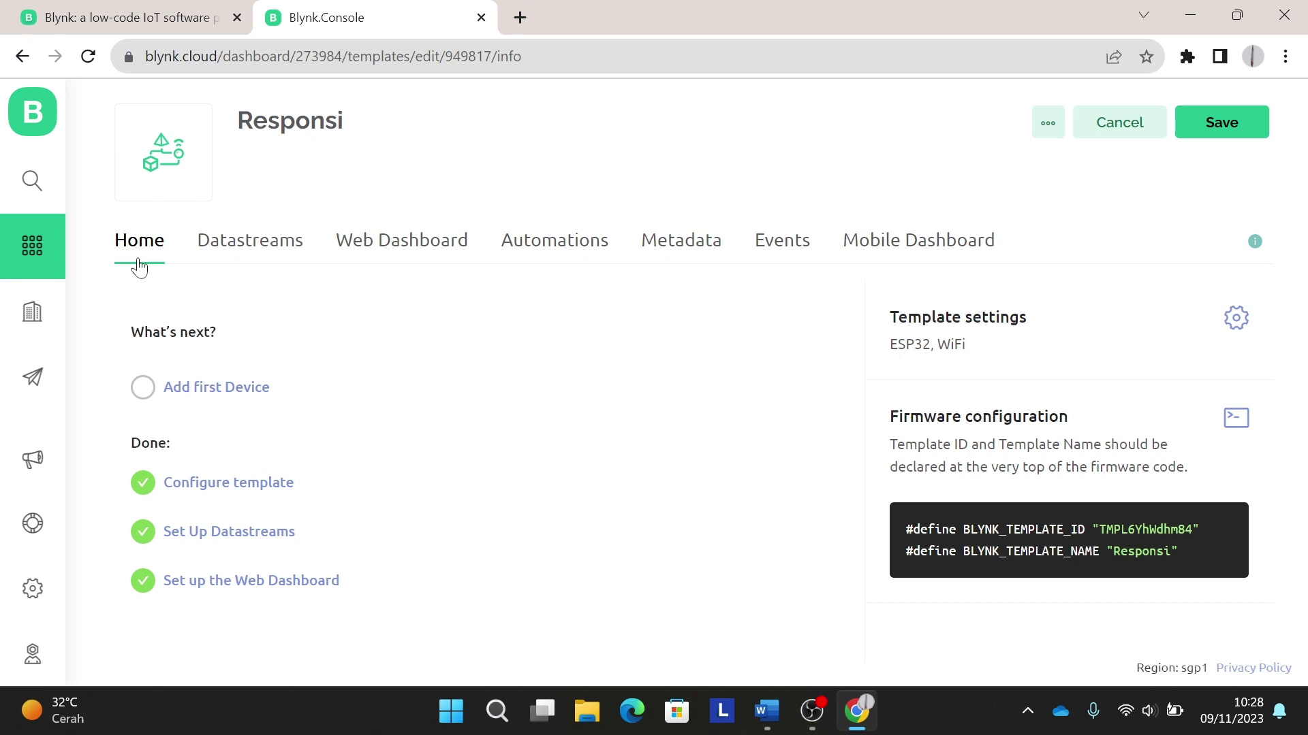
left_click(205, 397)
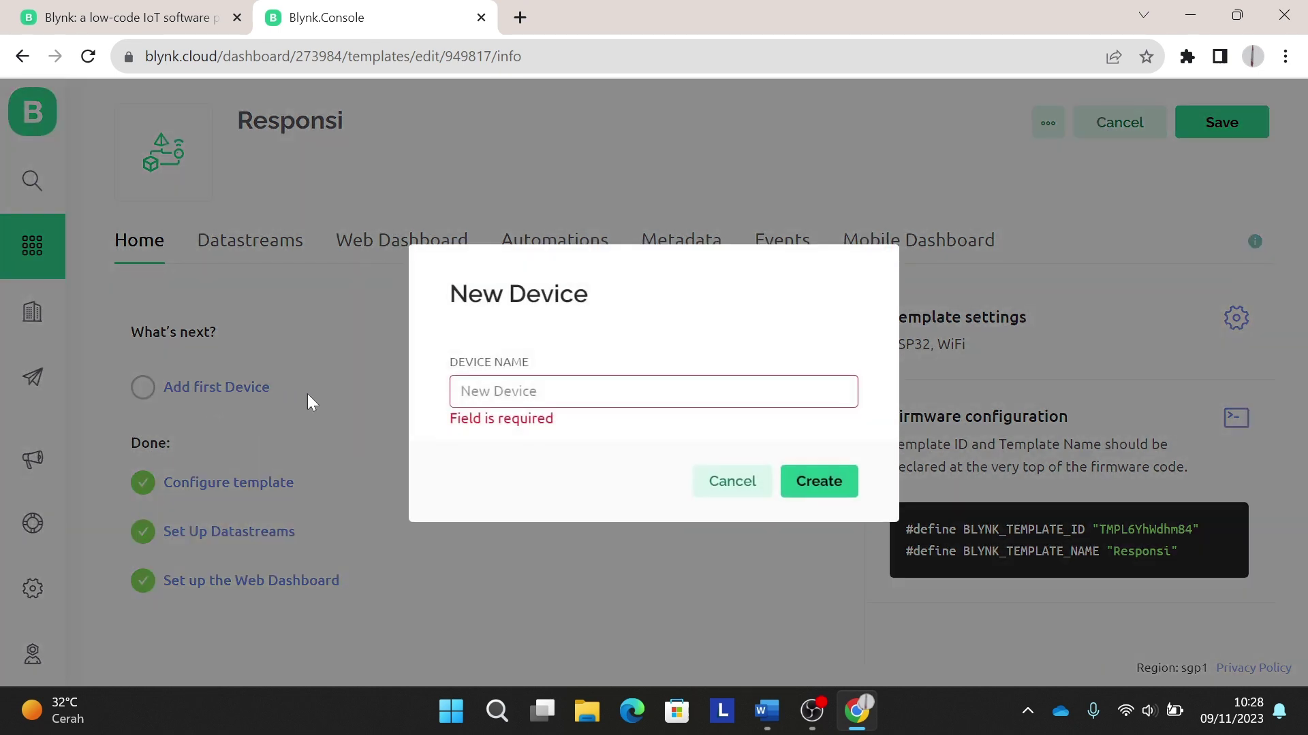
left_click(572, 392)
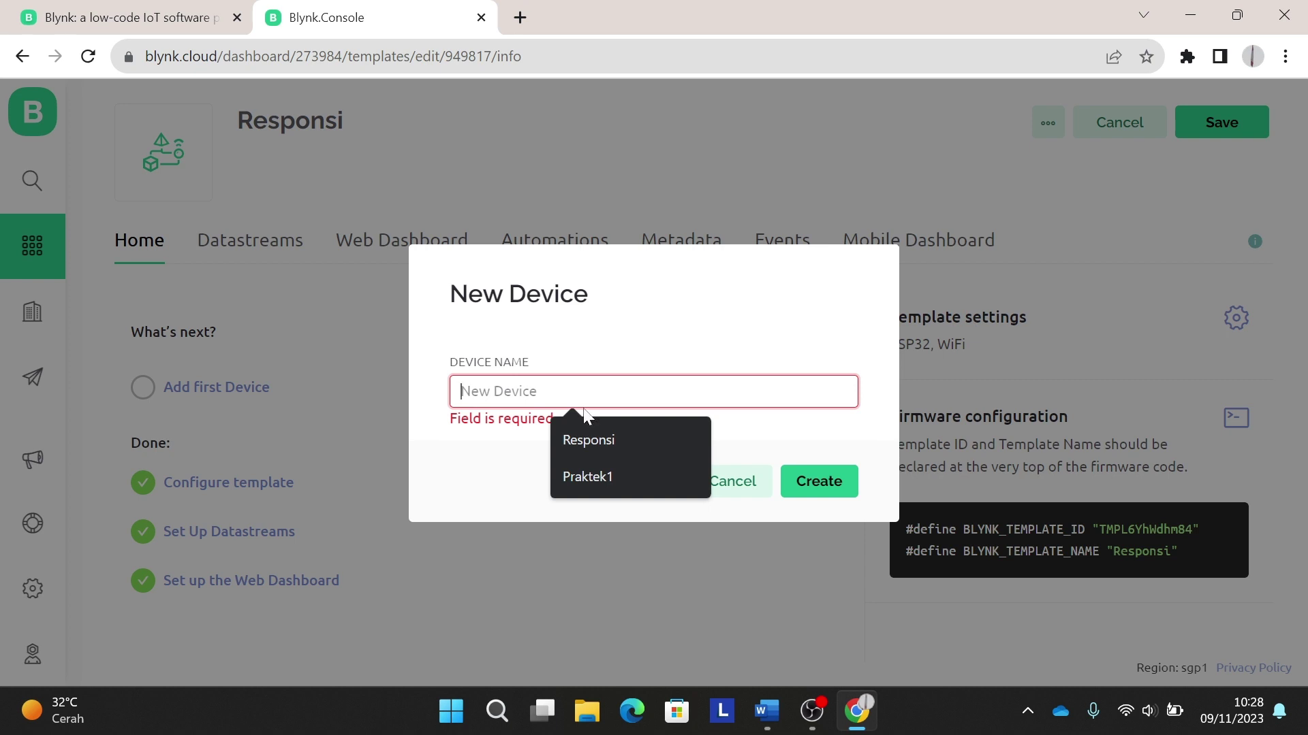
left_click(607, 442)
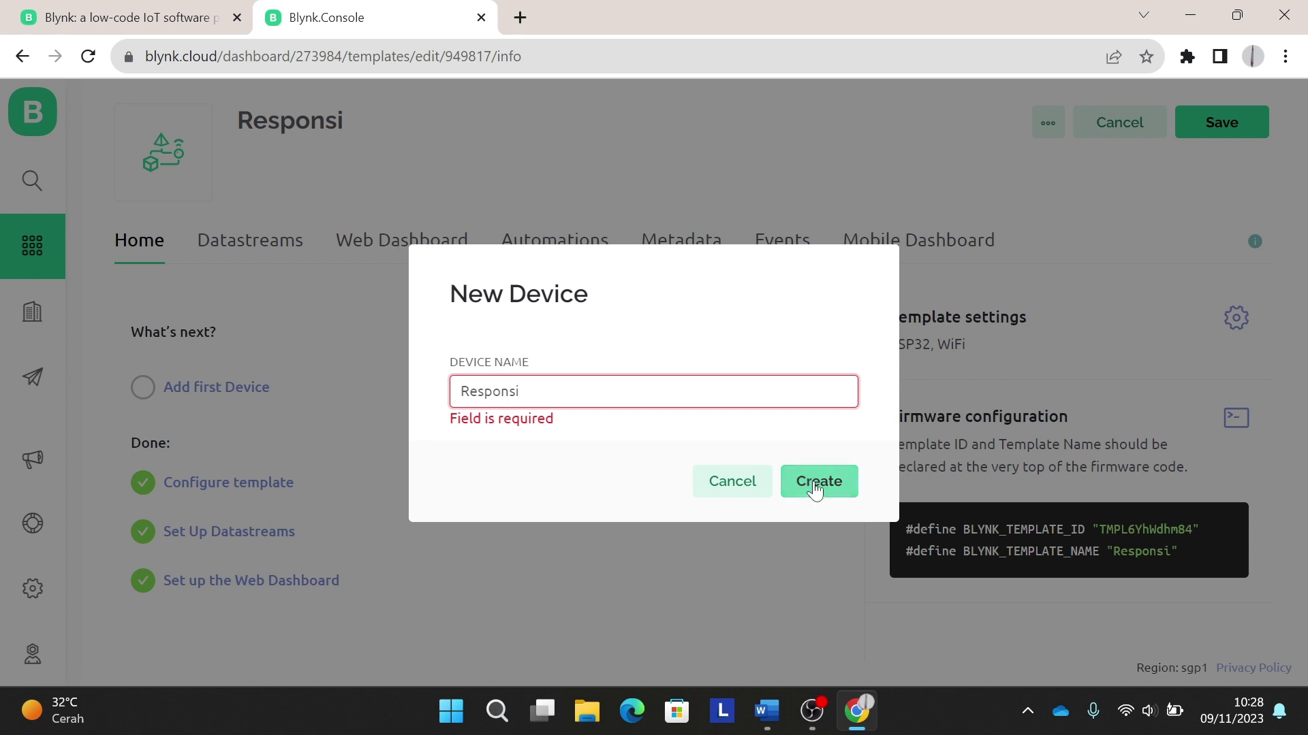
left_click(831, 497)
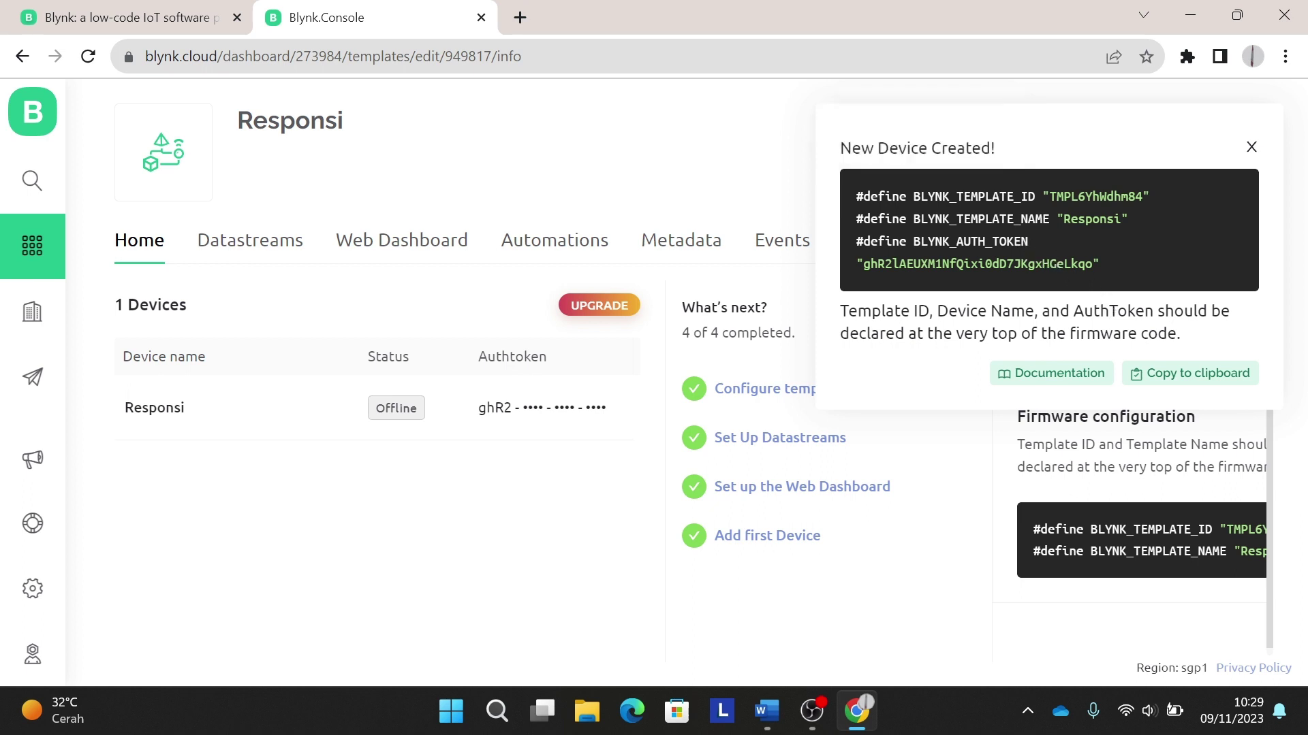
Step: Copy the new device's firmware define lines to the clipboard and save the Responsi template
left_click(1199, 373)
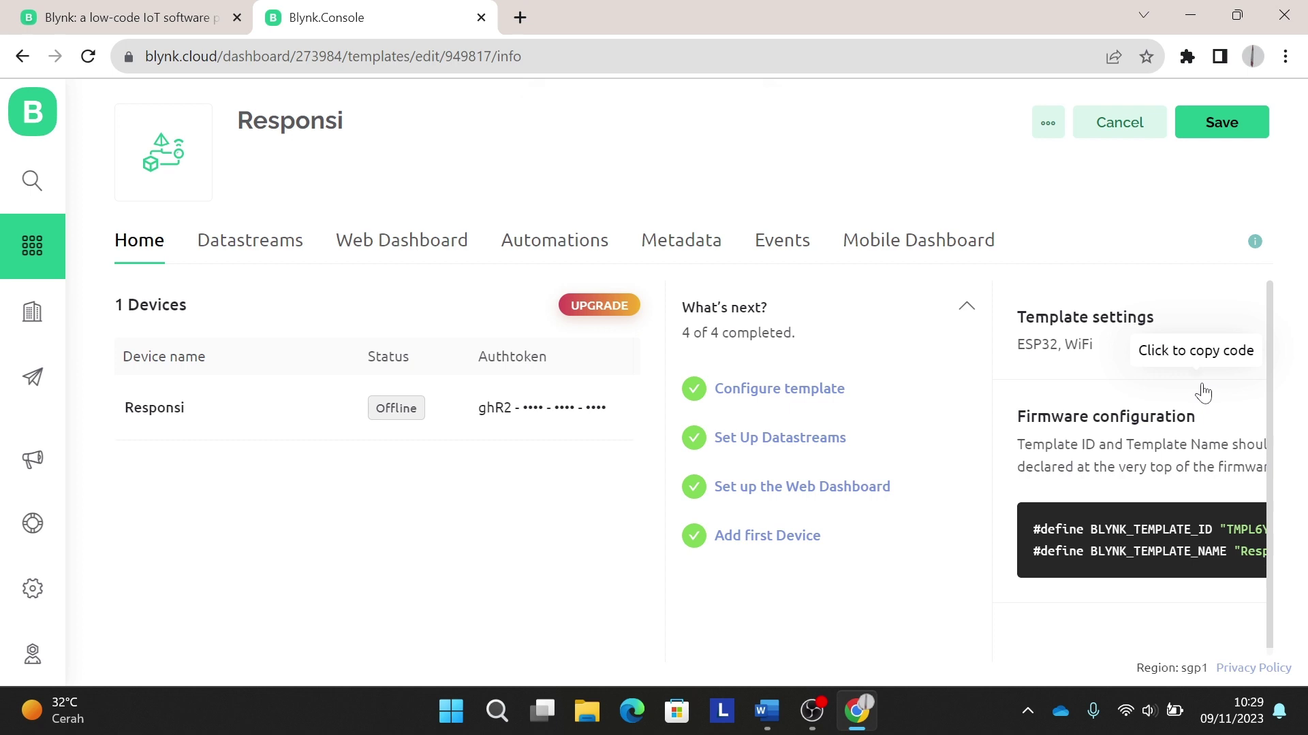
left_click(1217, 124)
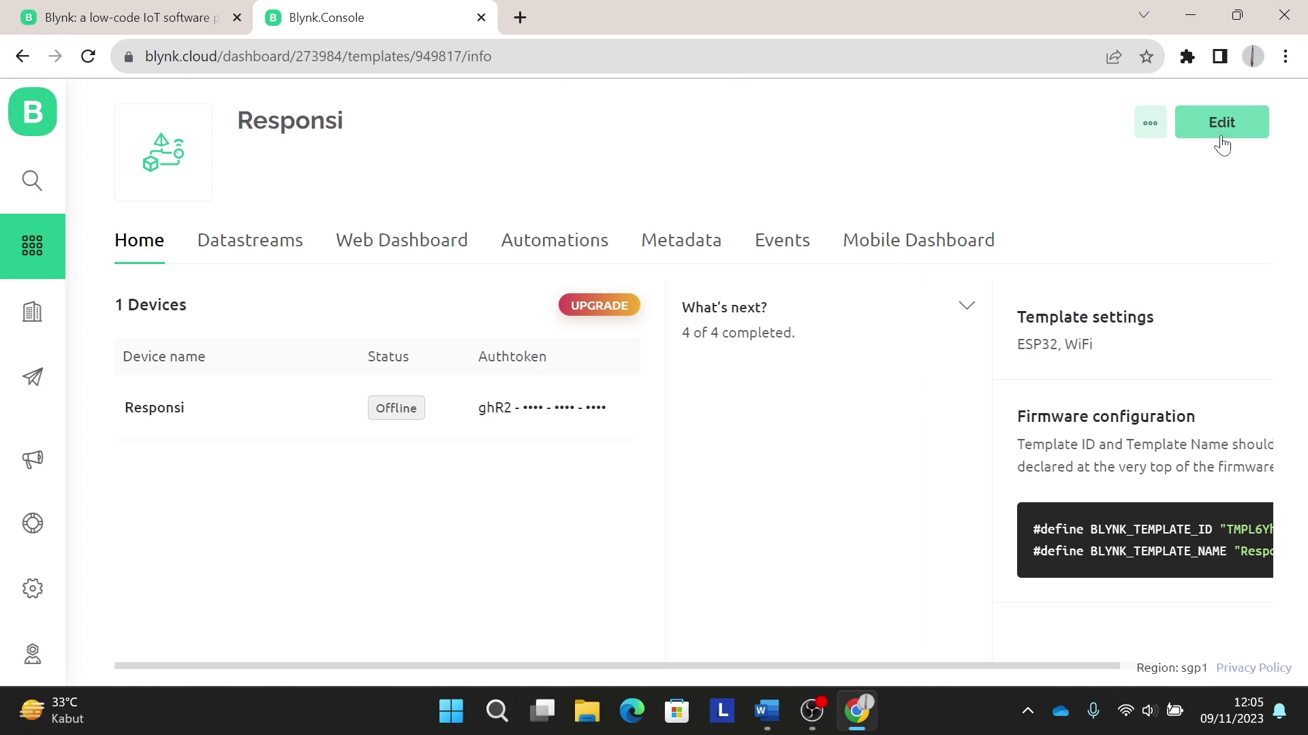
Step: Switch to Arduino IDE, dismiss the library update notice, and create a new sketch in a maximized window
left_click(1193, 21)
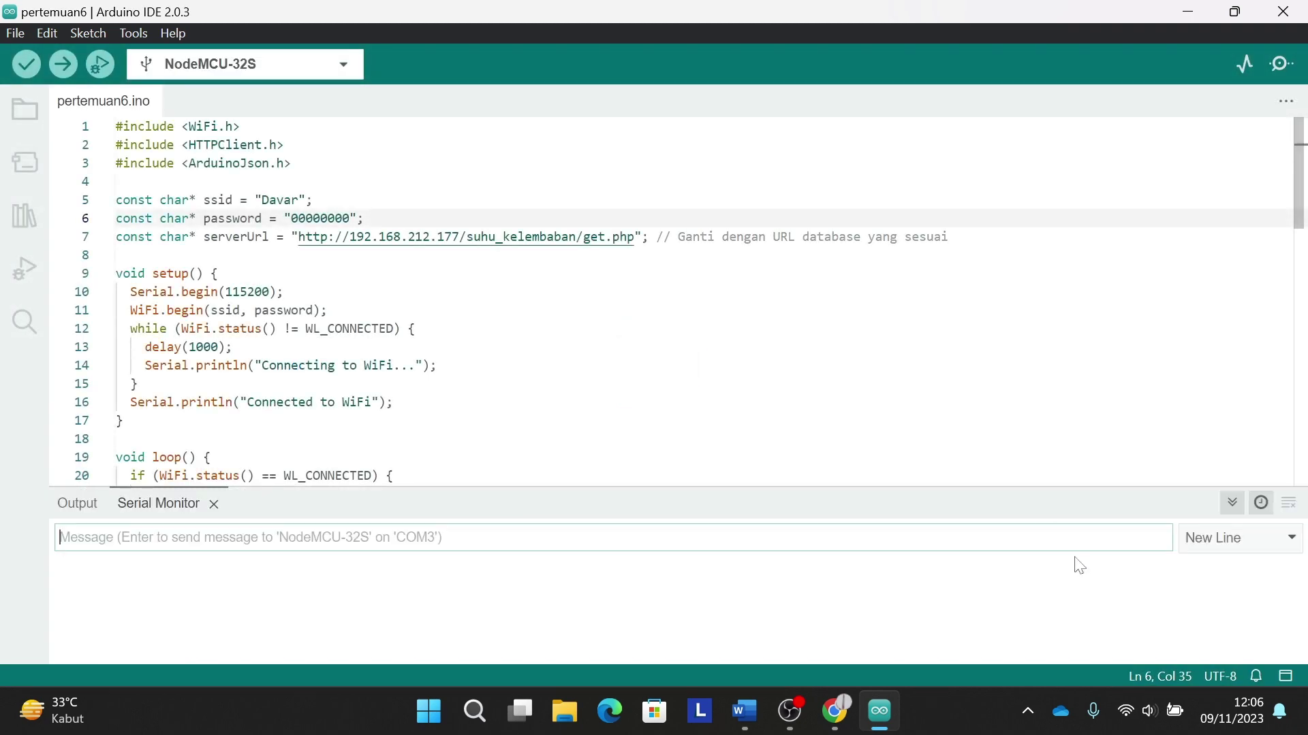
left_click(1285, 676)
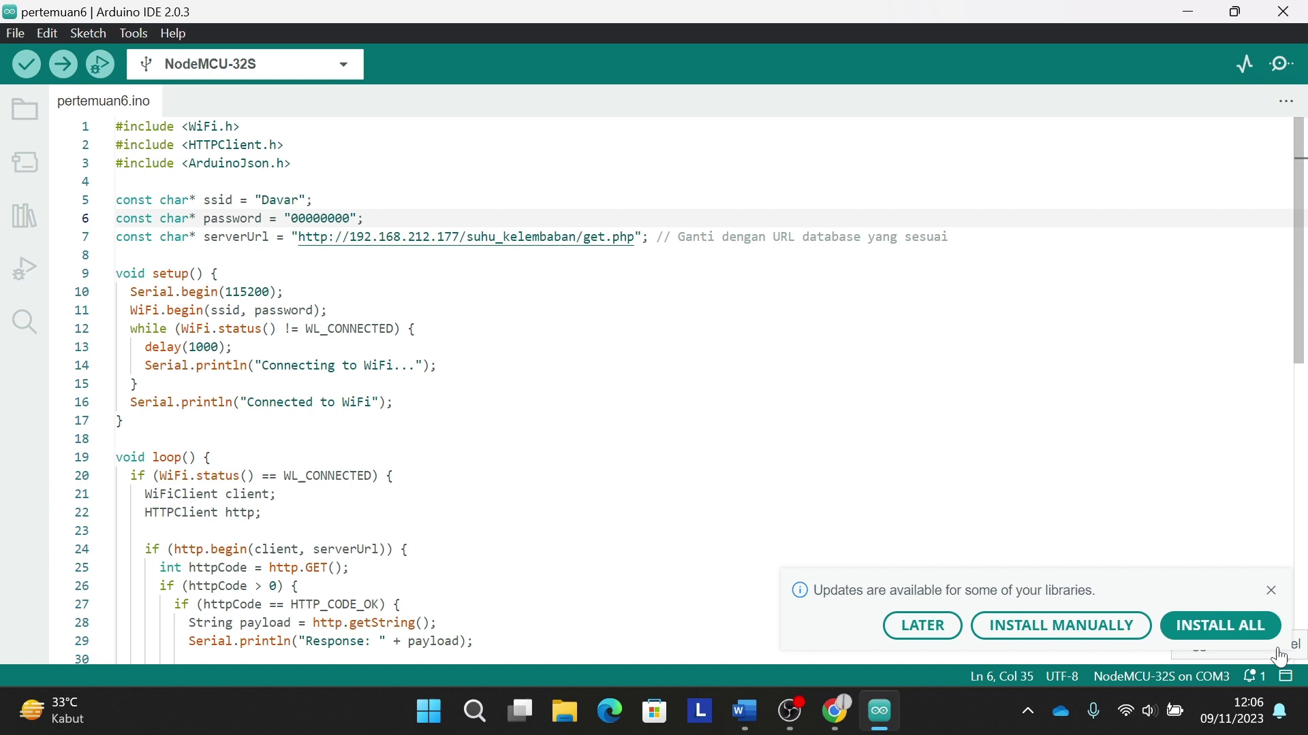
left_click(1274, 593)
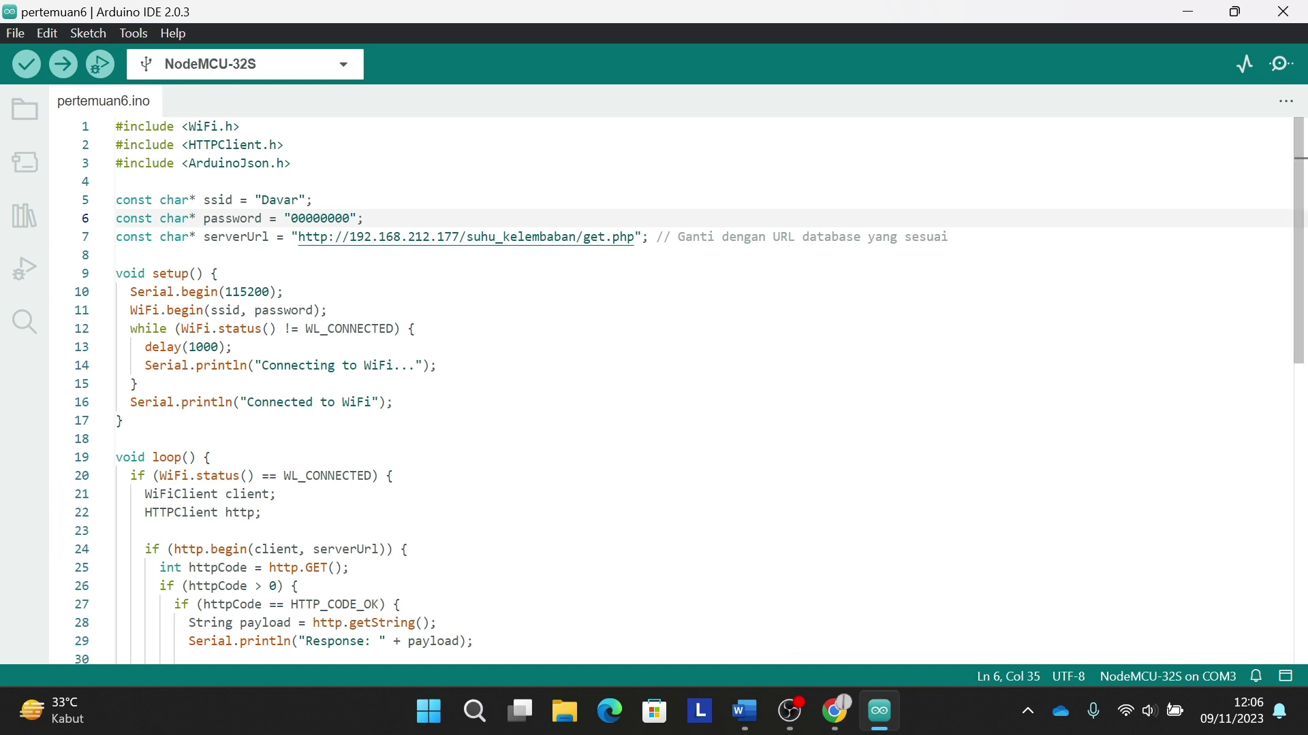
left_click(20, 38)
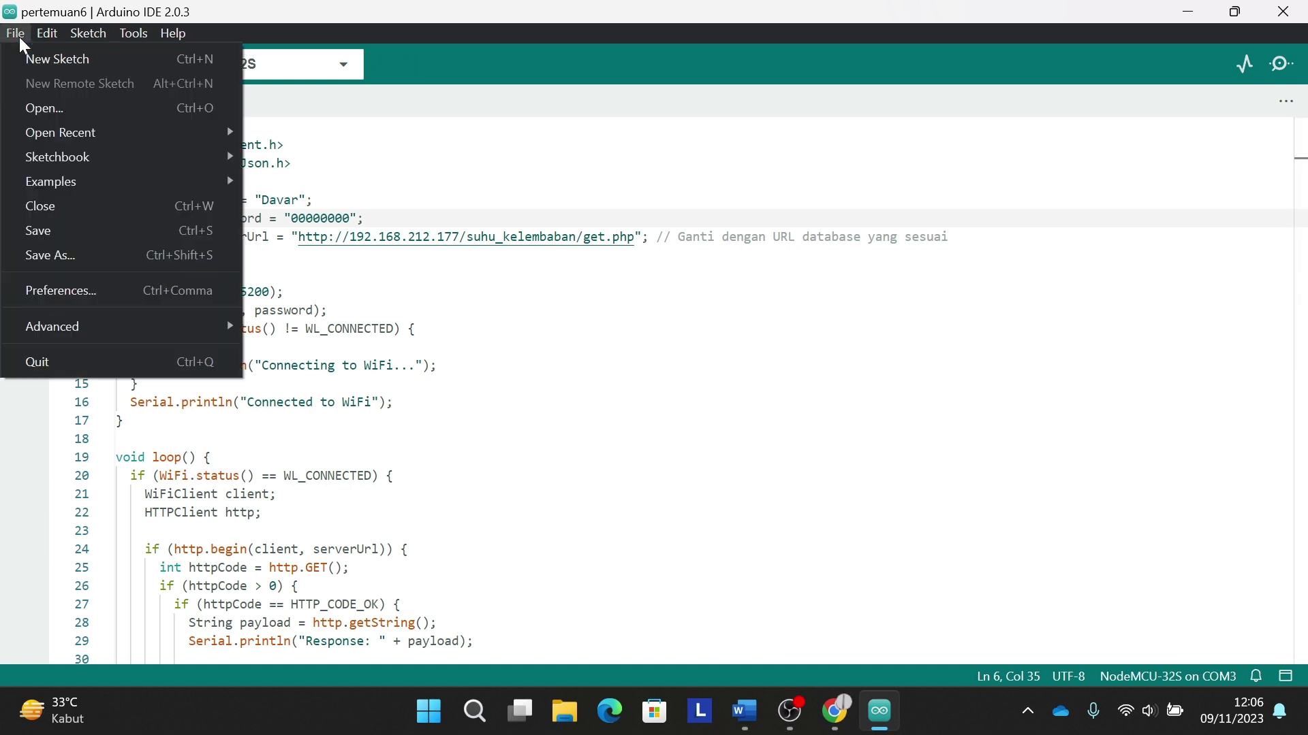
left_click(112, 60)
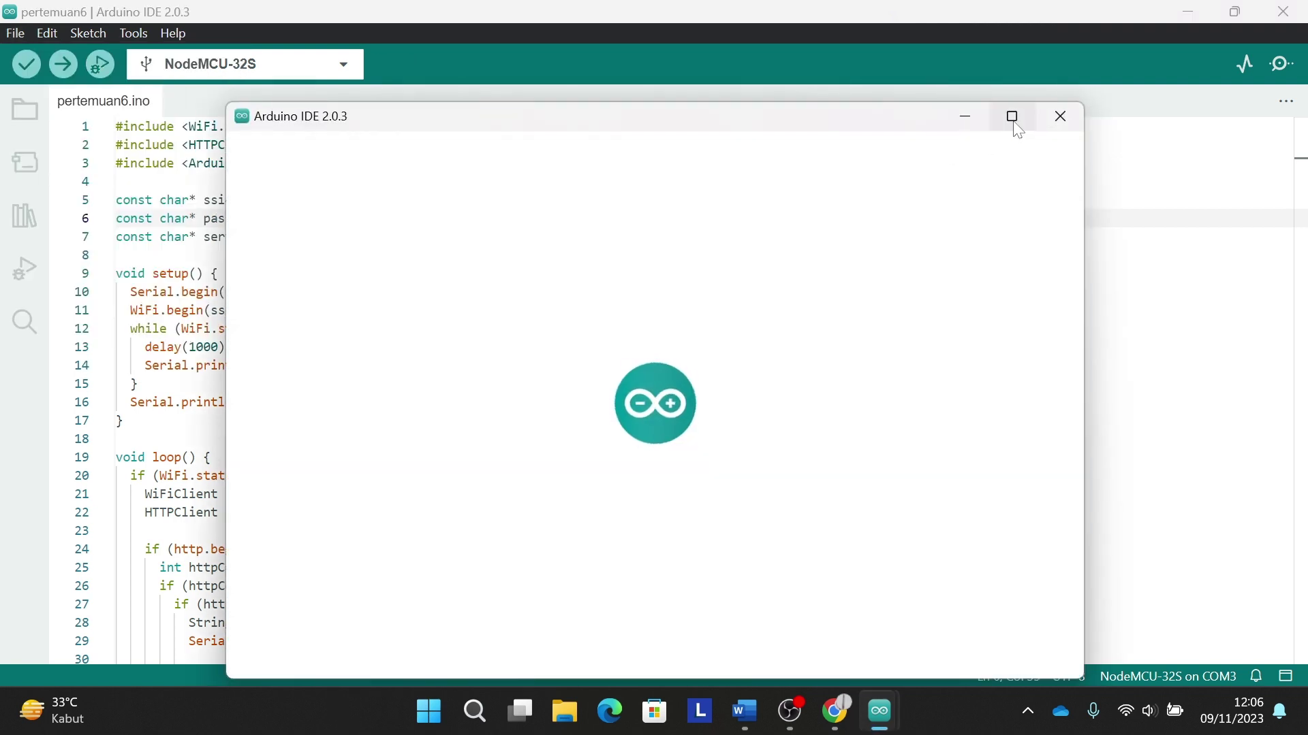
left_click(1012, 116)
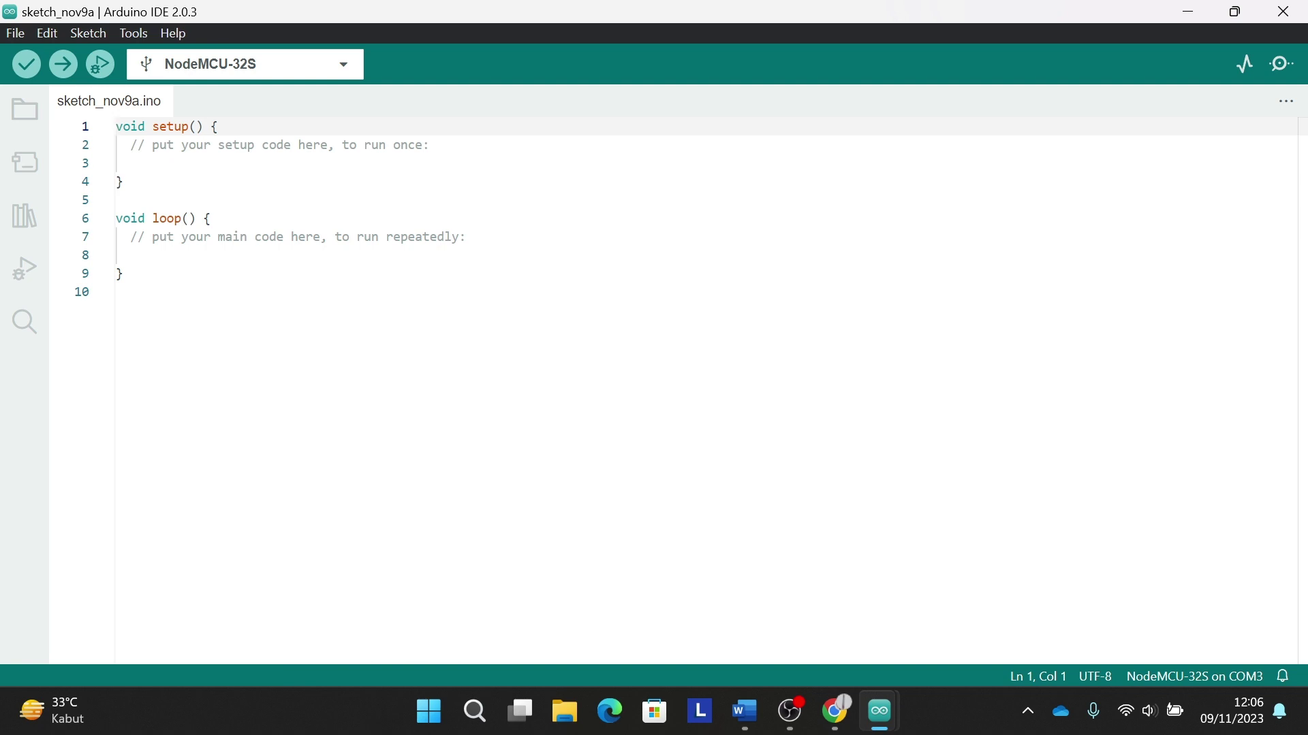
Step: Review the ESP32 package URLs in the preferences' list of additional boards manager URLs
left_click(12, 34)
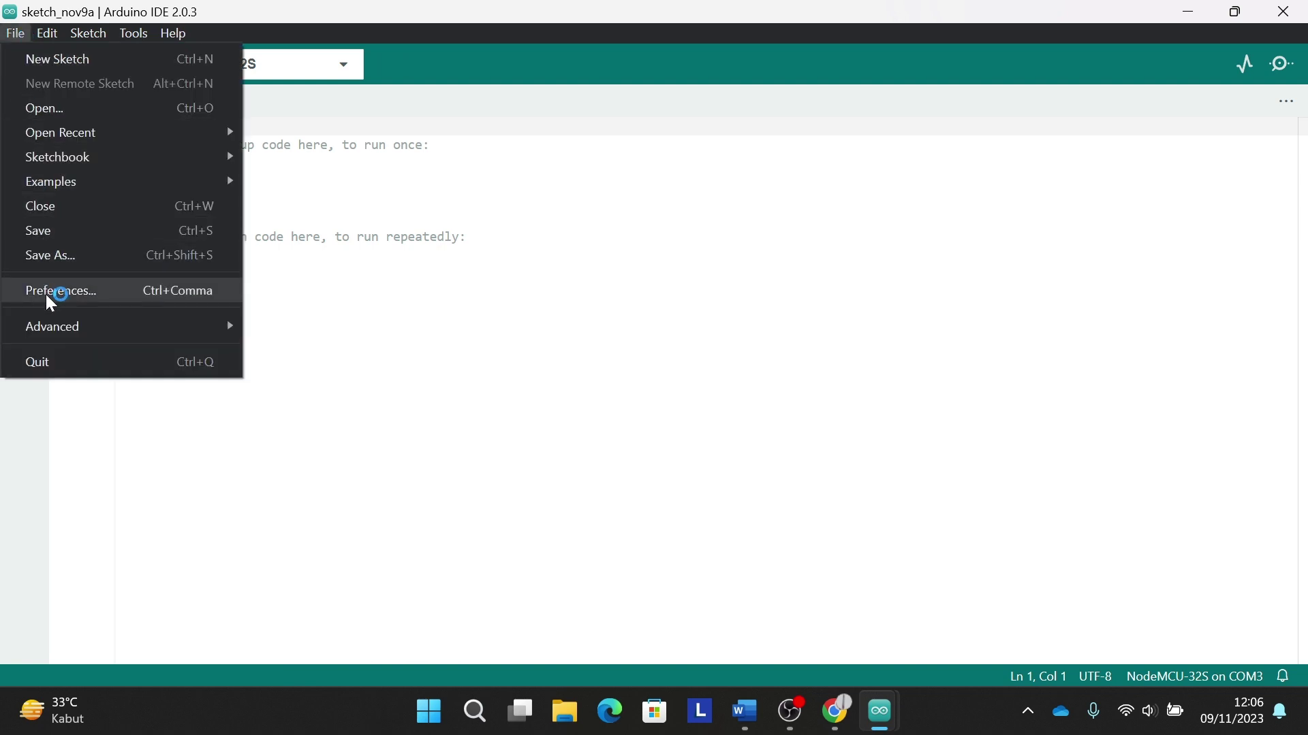
left_click(117, 293)
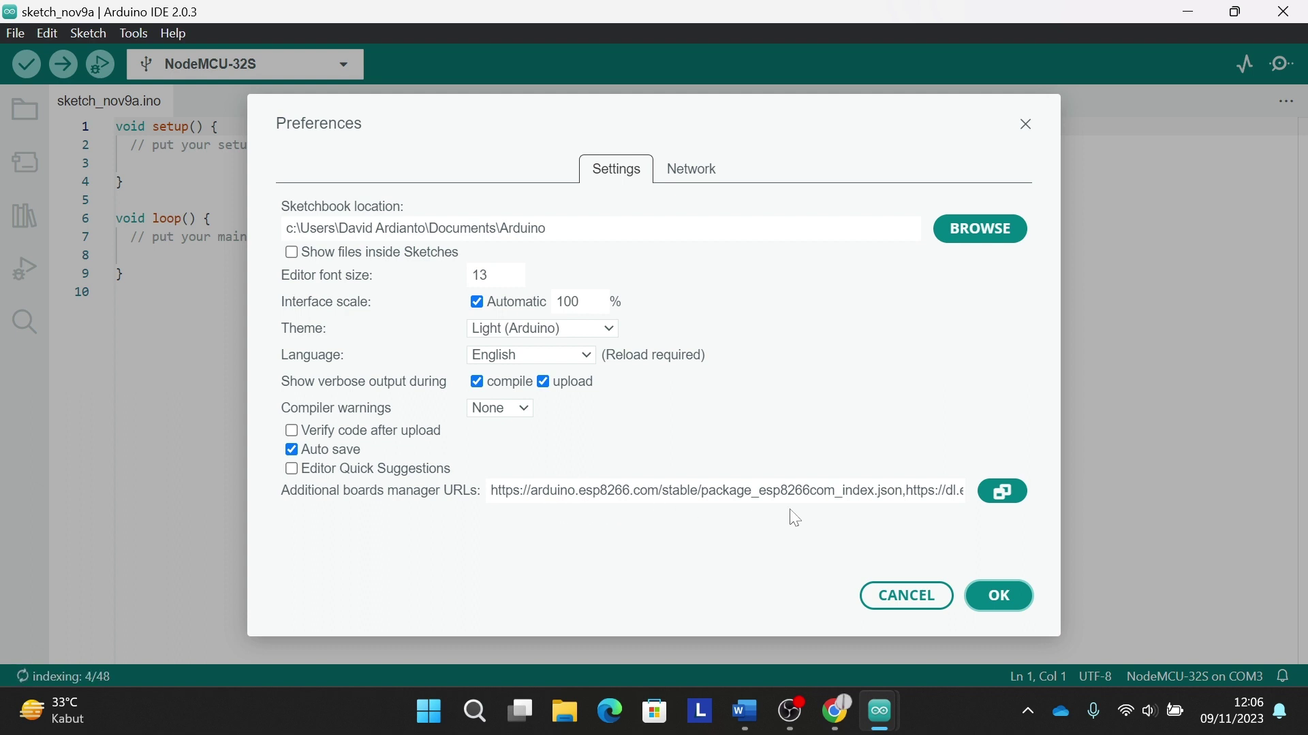
left_click(1004, 495)
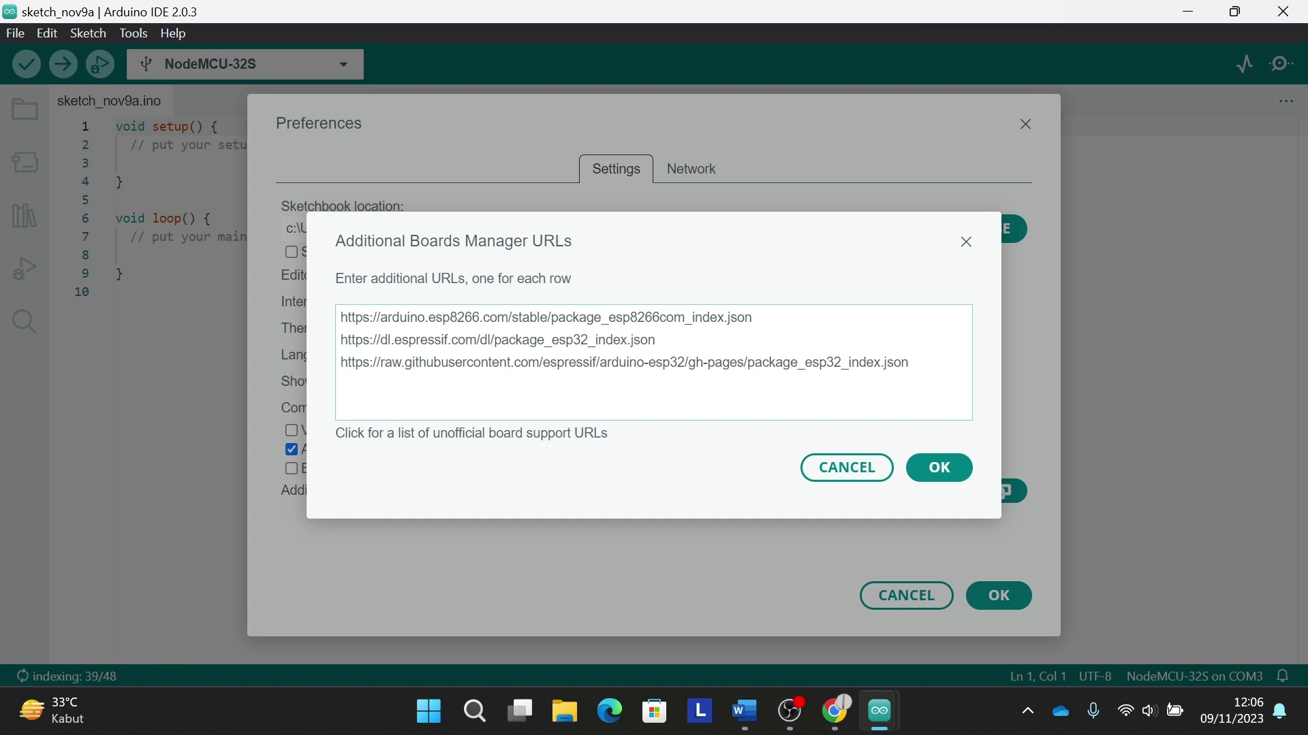
left_click_drag(656, 340, 341, 340)
left_click_drag(909, 362, 334, 385)
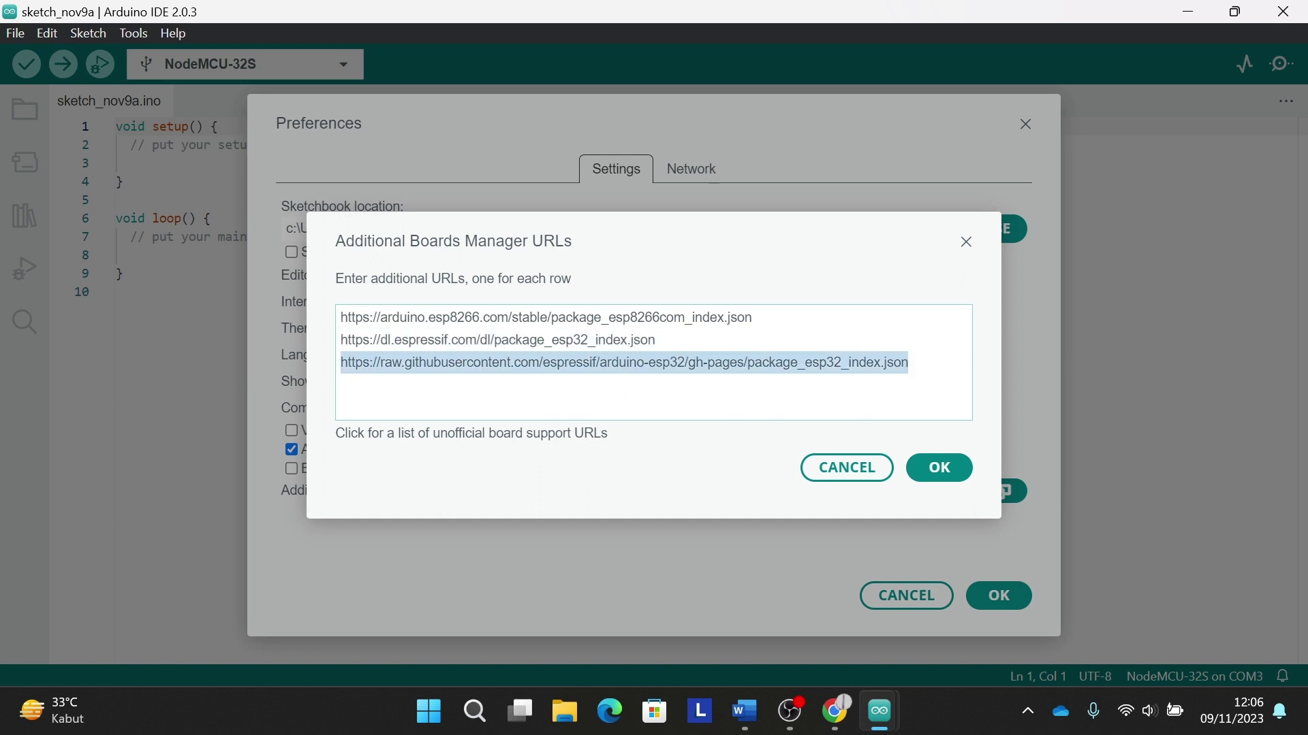
left_click(937, 463)
left_click(996, 598)
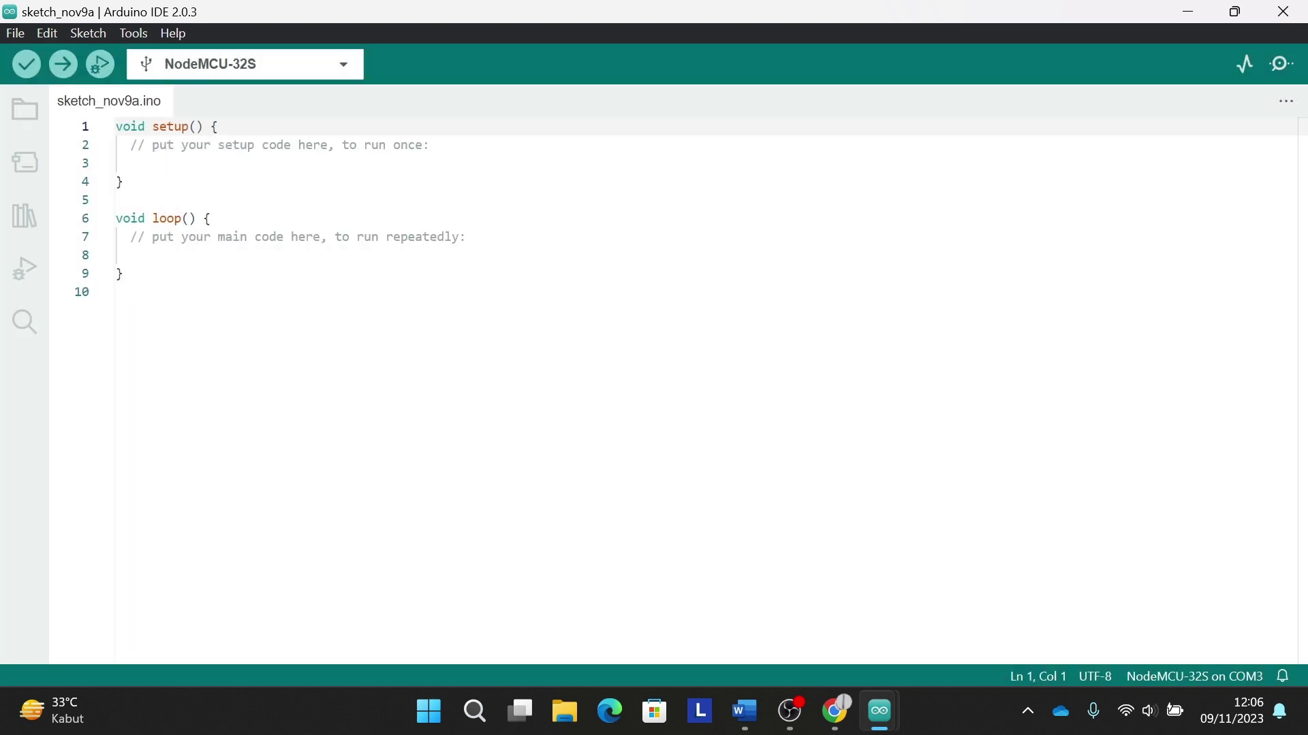
Step: Look up esp32 in the Boards Manager and blynk in the Library Manager to check their installation
left_click(25, 162)
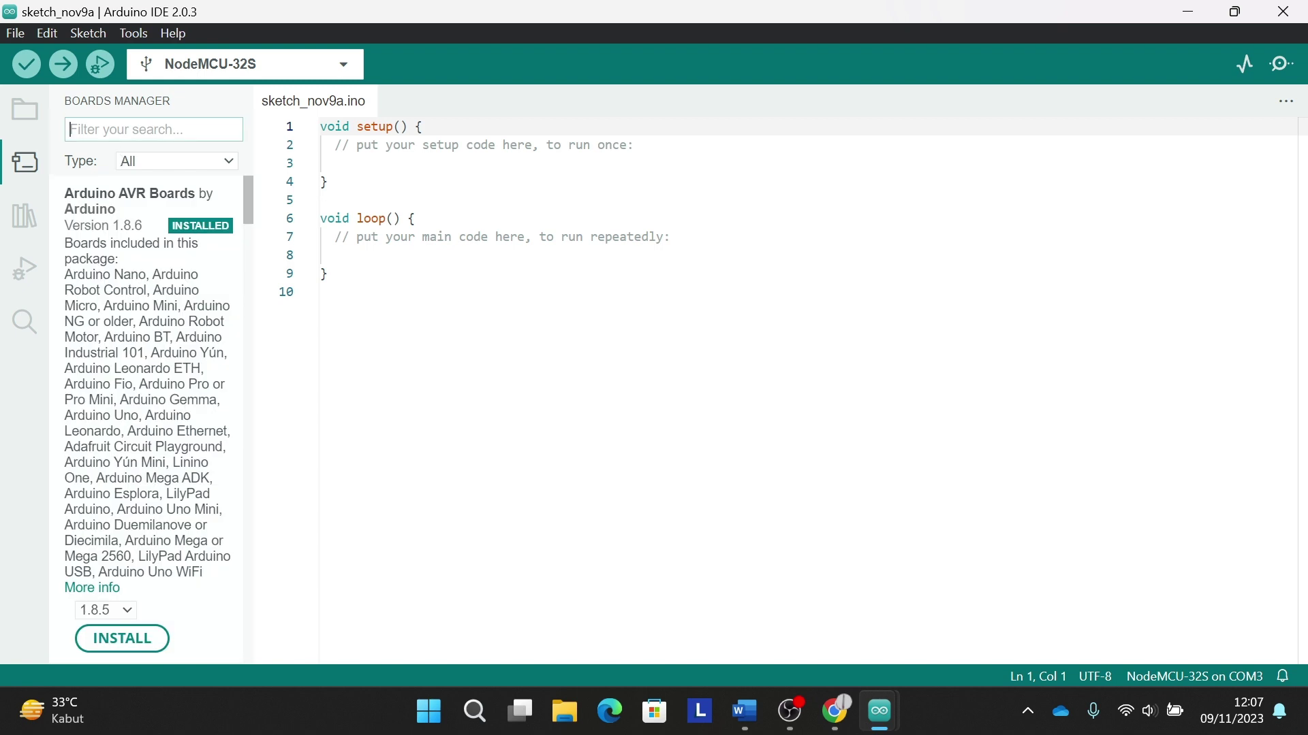
type("esp32")
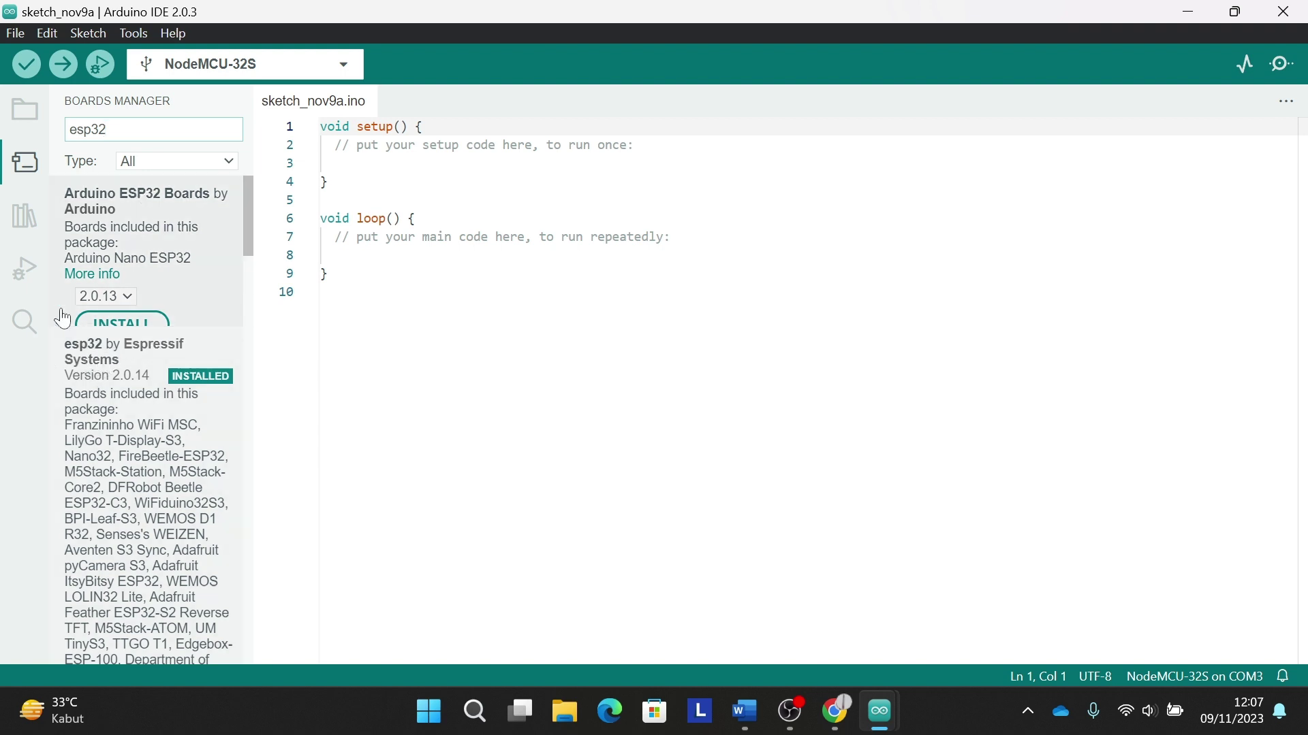
left_click(24, 216)
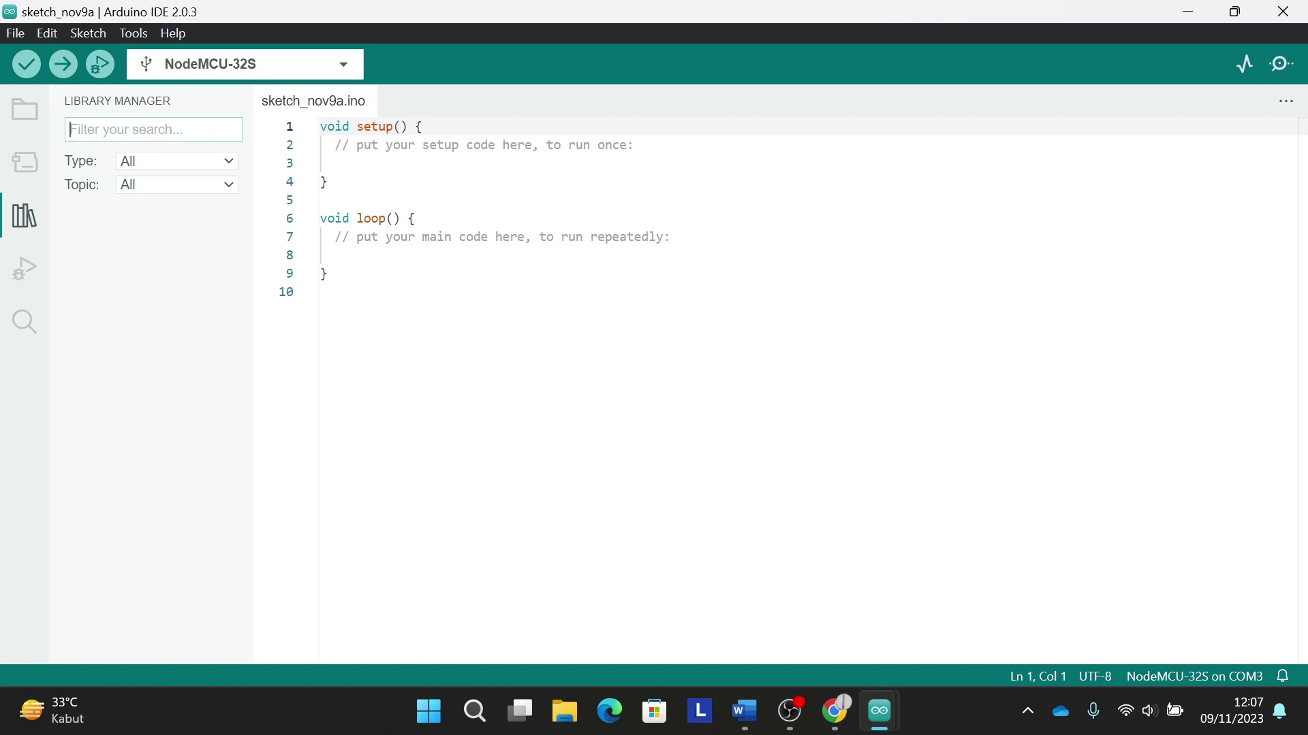
type("bl")
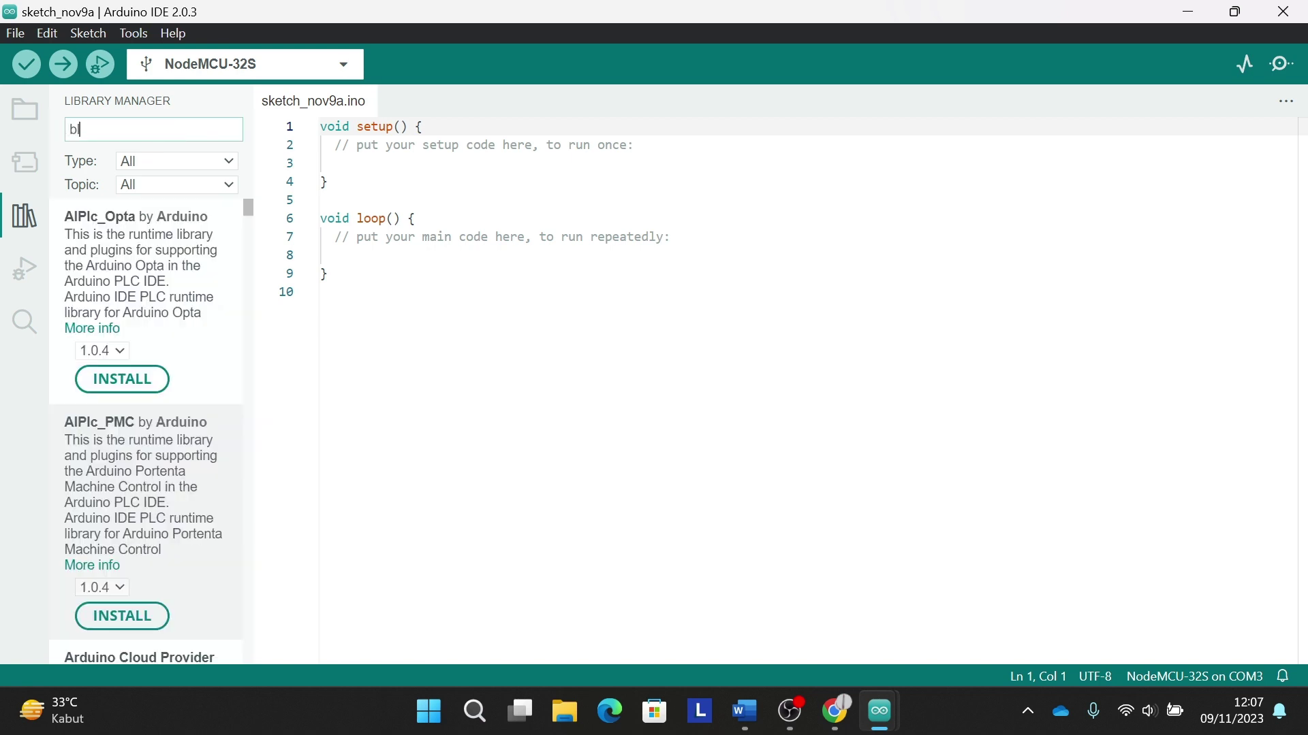
type("ynk")
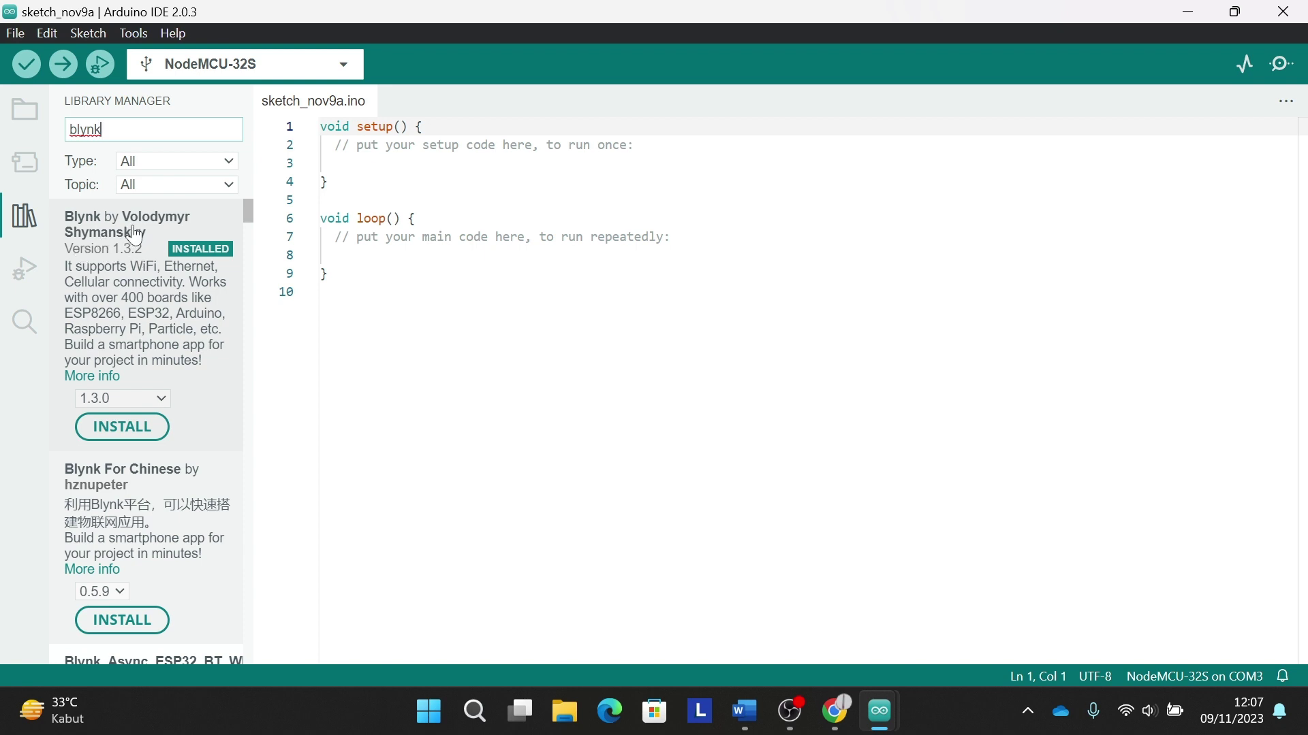
left_click(24, 111)
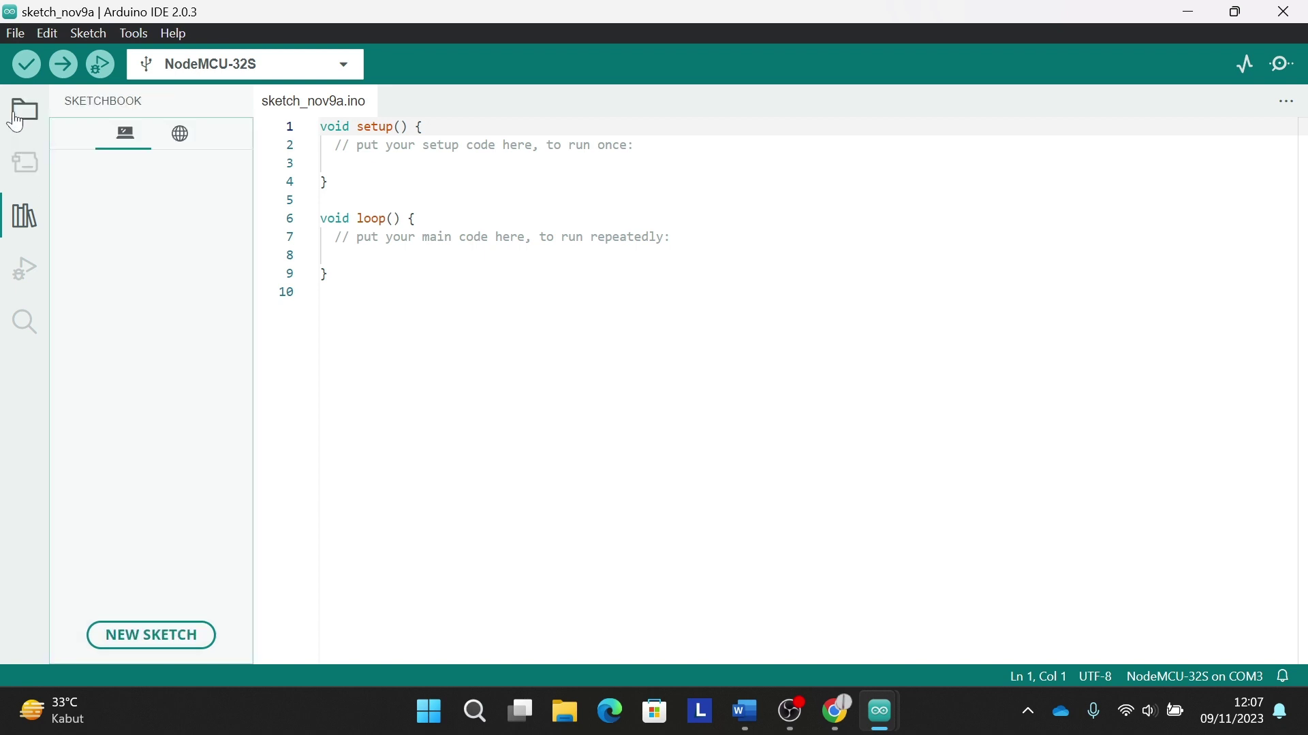
left_click(20, 120)
Step: Replace the default sketch code with the Blynk ESP32 LED code from the clipboard history and verify the sketch
left_click_drag(117, 293, 115, 126)
key("super+v")
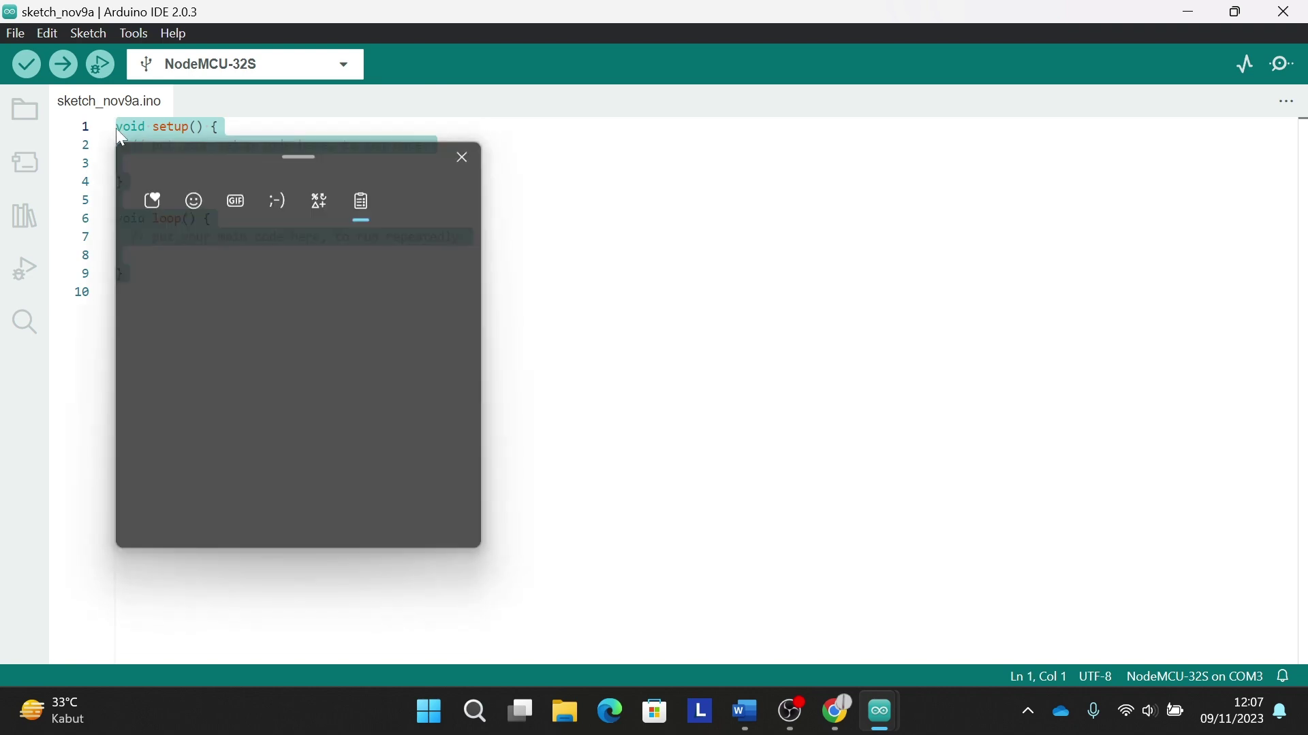
left_click(288, 386)
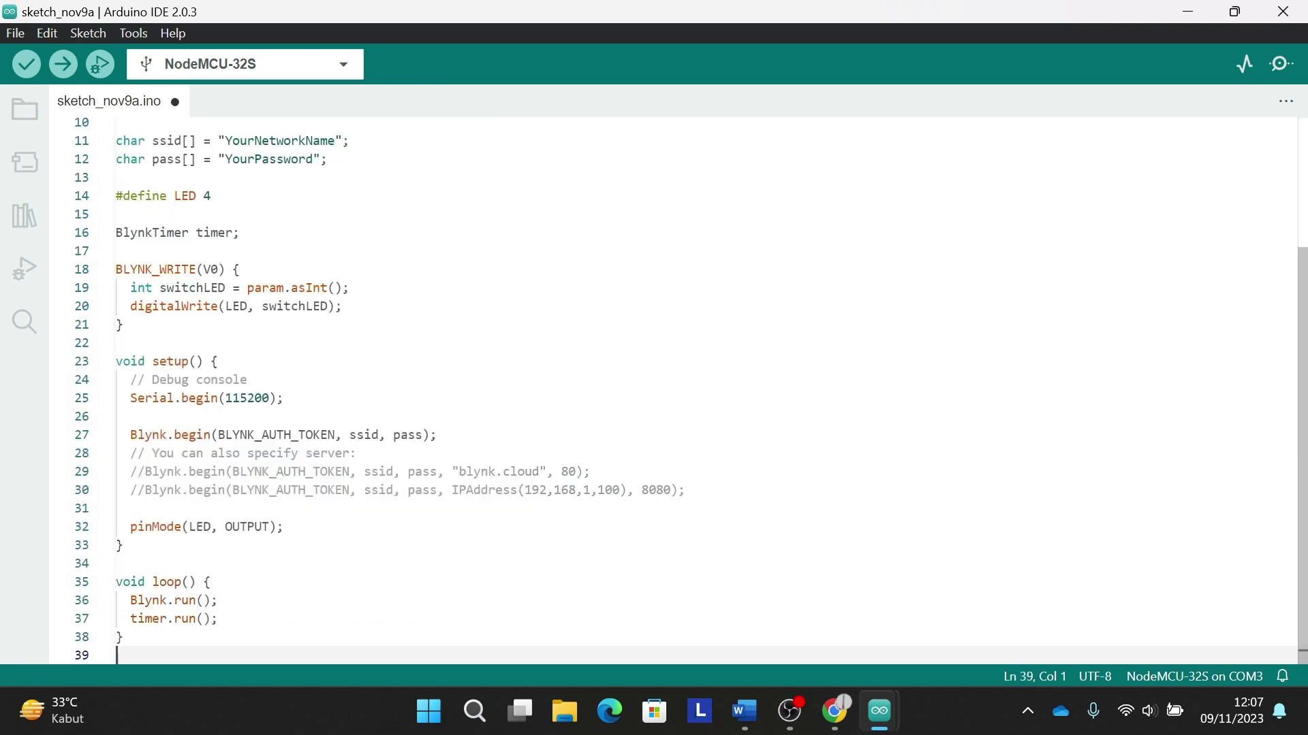
key("ctrl+r")
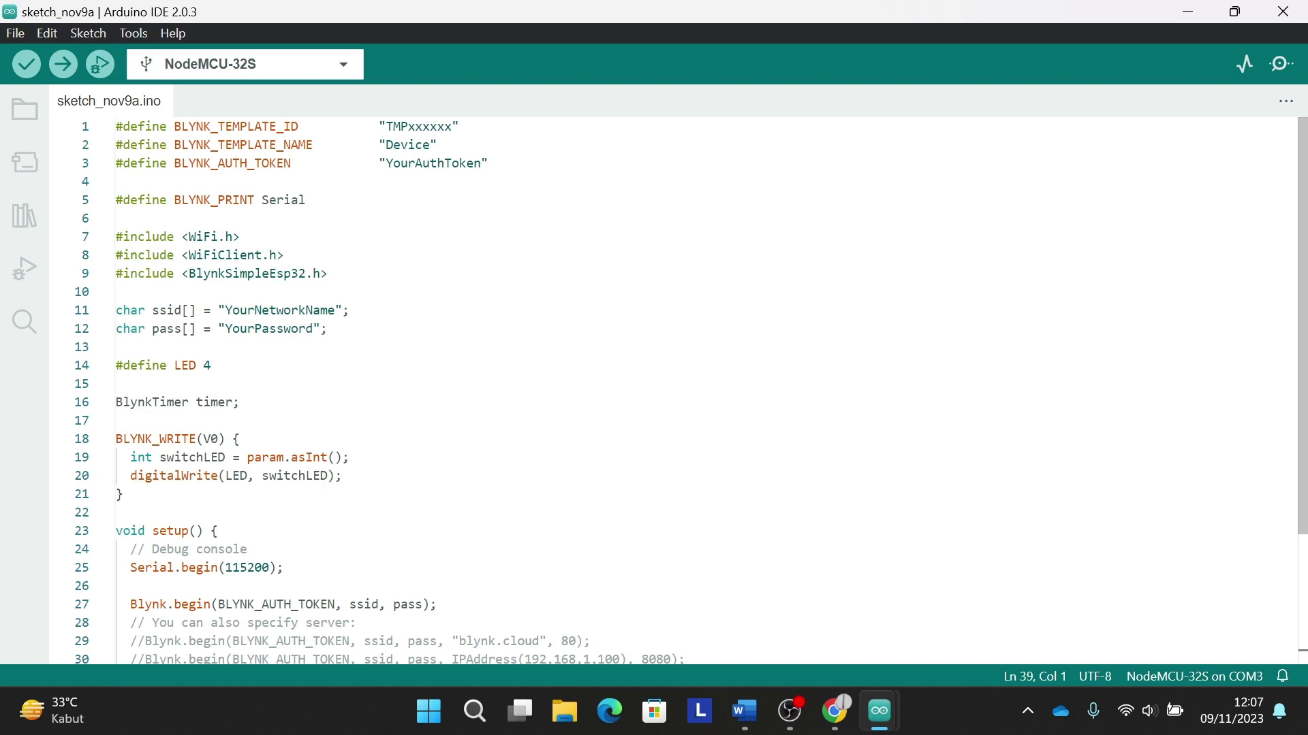
Step: Replace the three placeholder Blynk defines with the device's copied template ID, template name and auth token, and verify the sketch
left_click(489, 163)
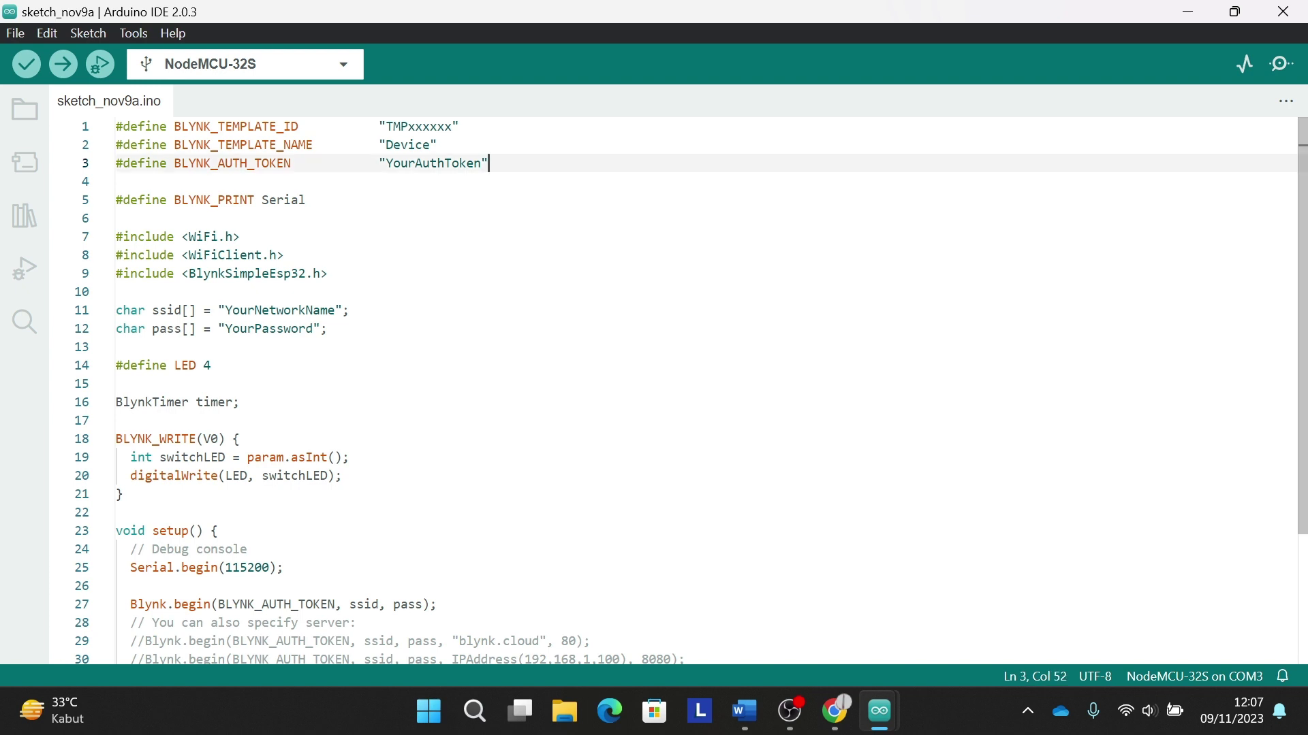
left_click_drag(489, 163, 116, 126)
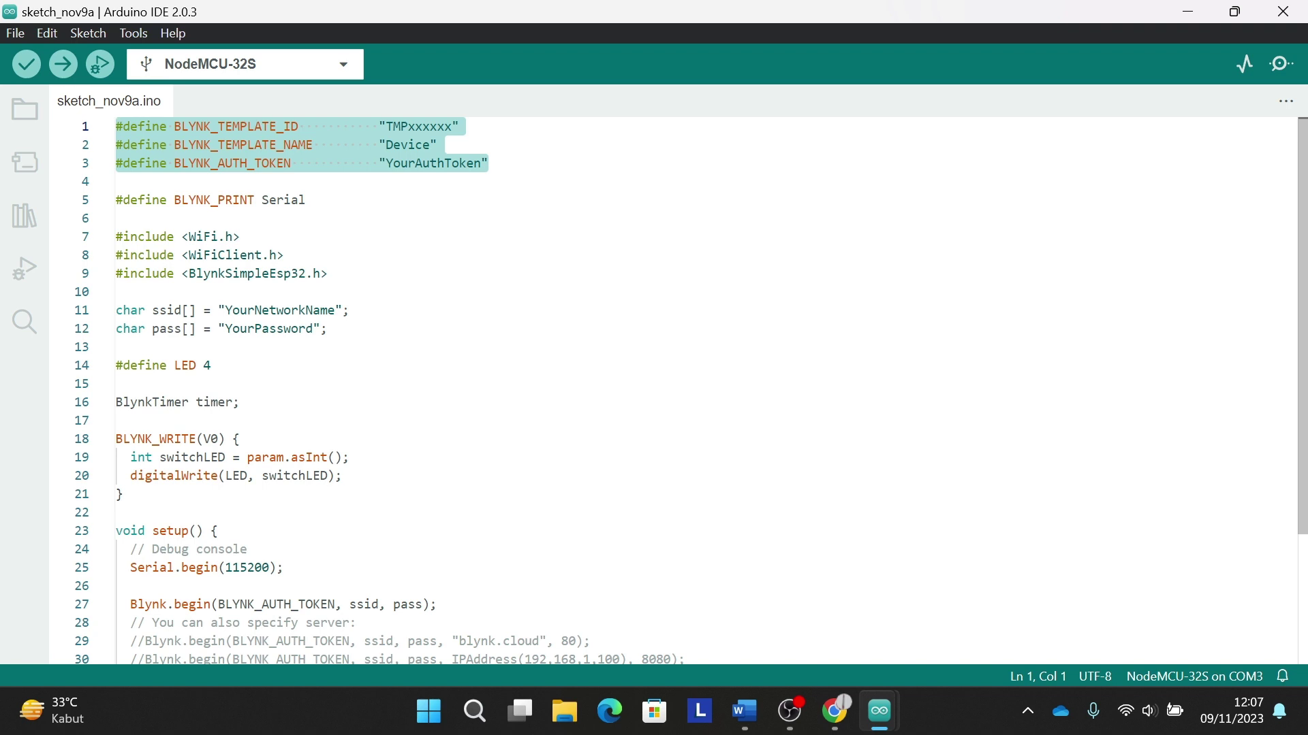
key("super+v")
left_click(271, 162)
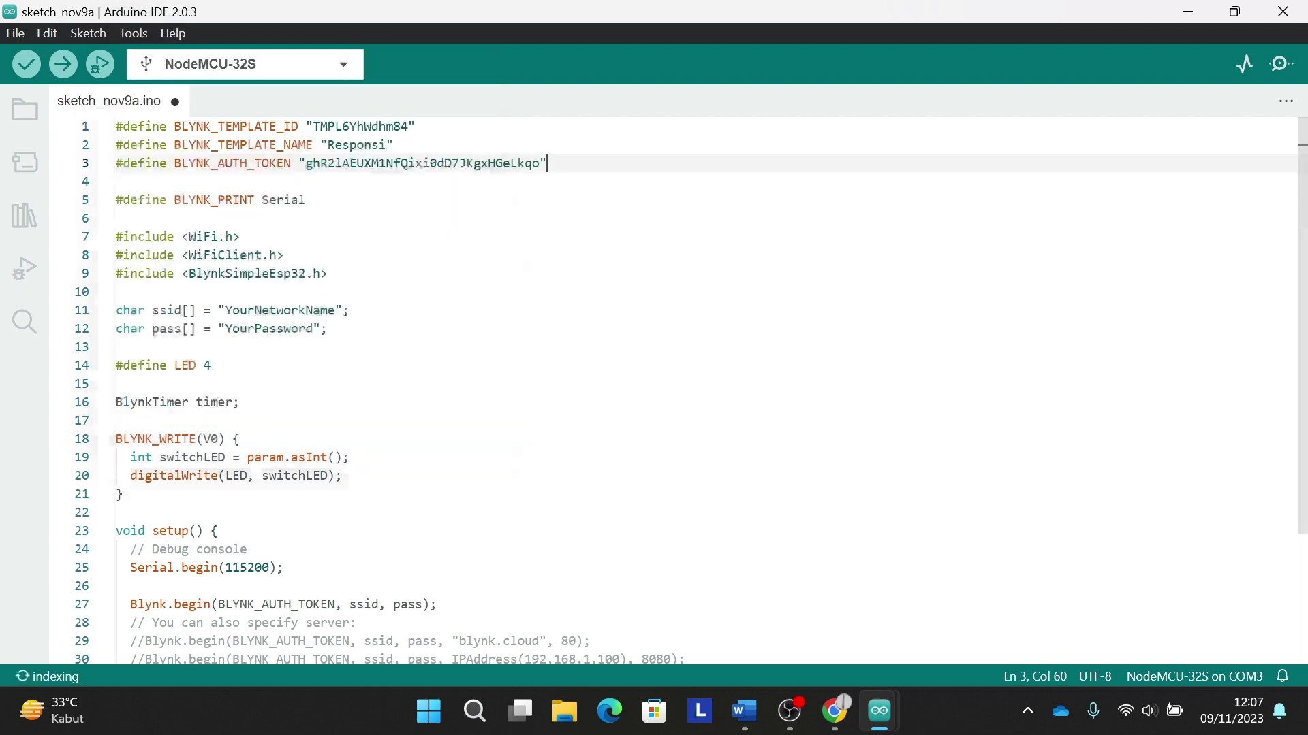
key("ctrl+r")
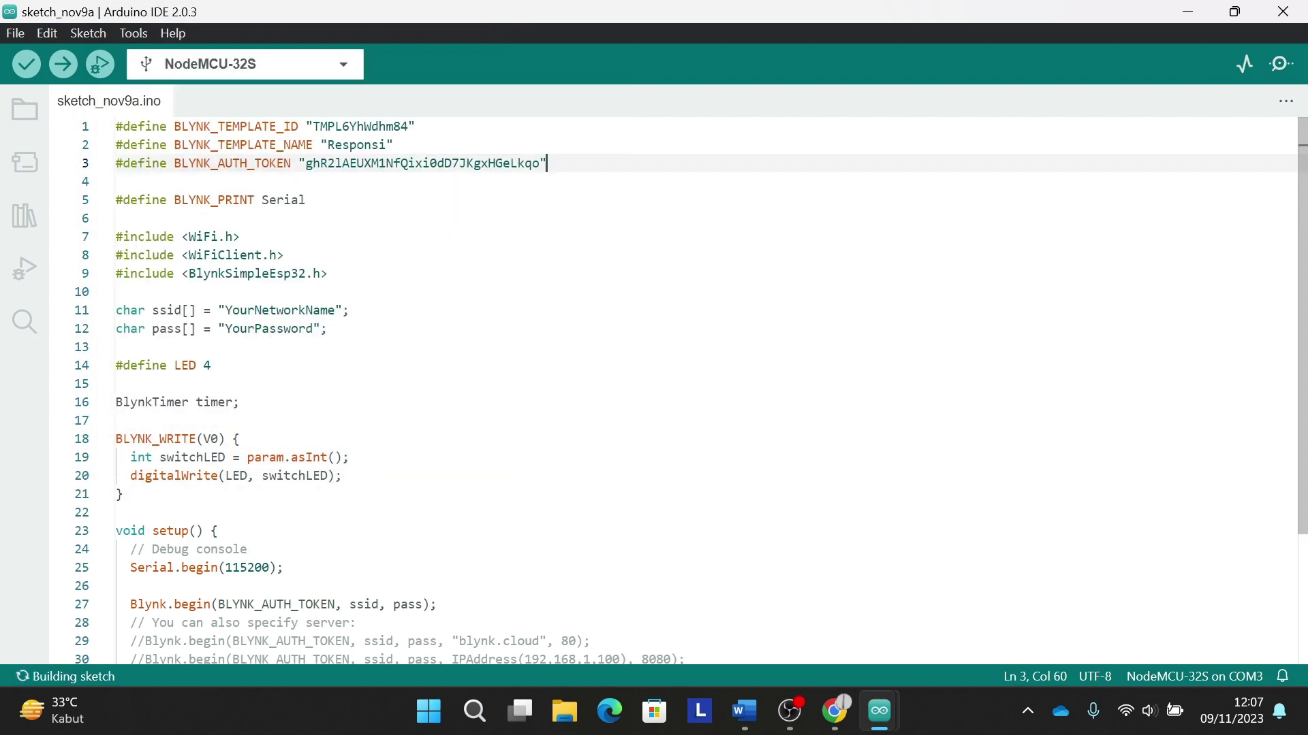
Step: Set the ssid string in the sketch to Davar and verify the sketch
scroll(654, 388, "down", 1)
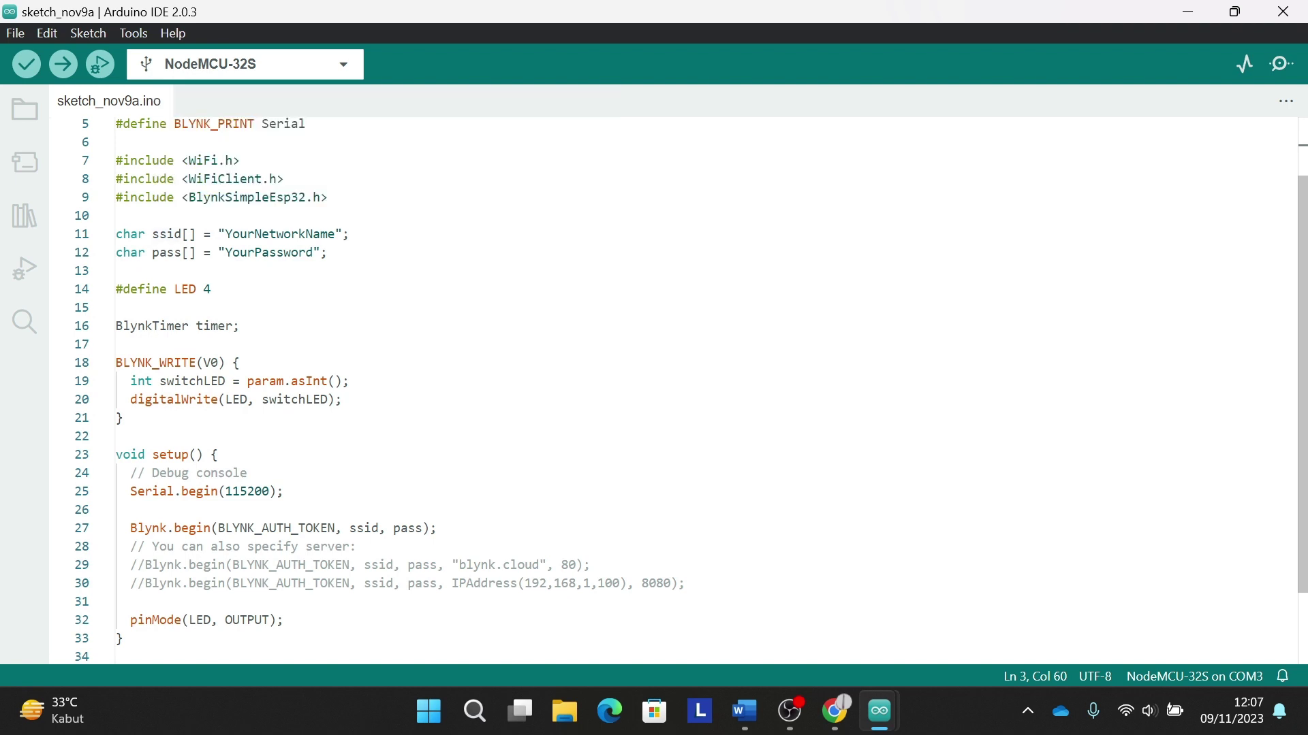
left_click_drag(335, 233, 225, 234)
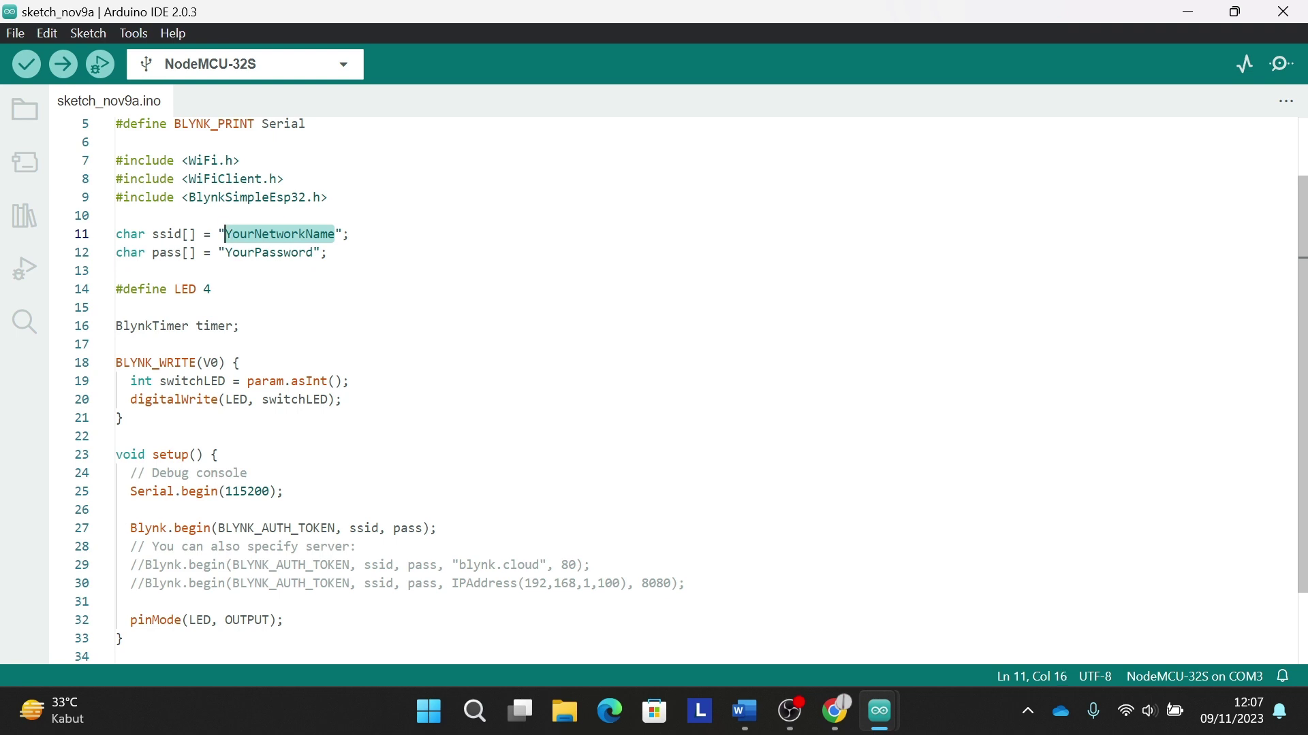
type("Davar")
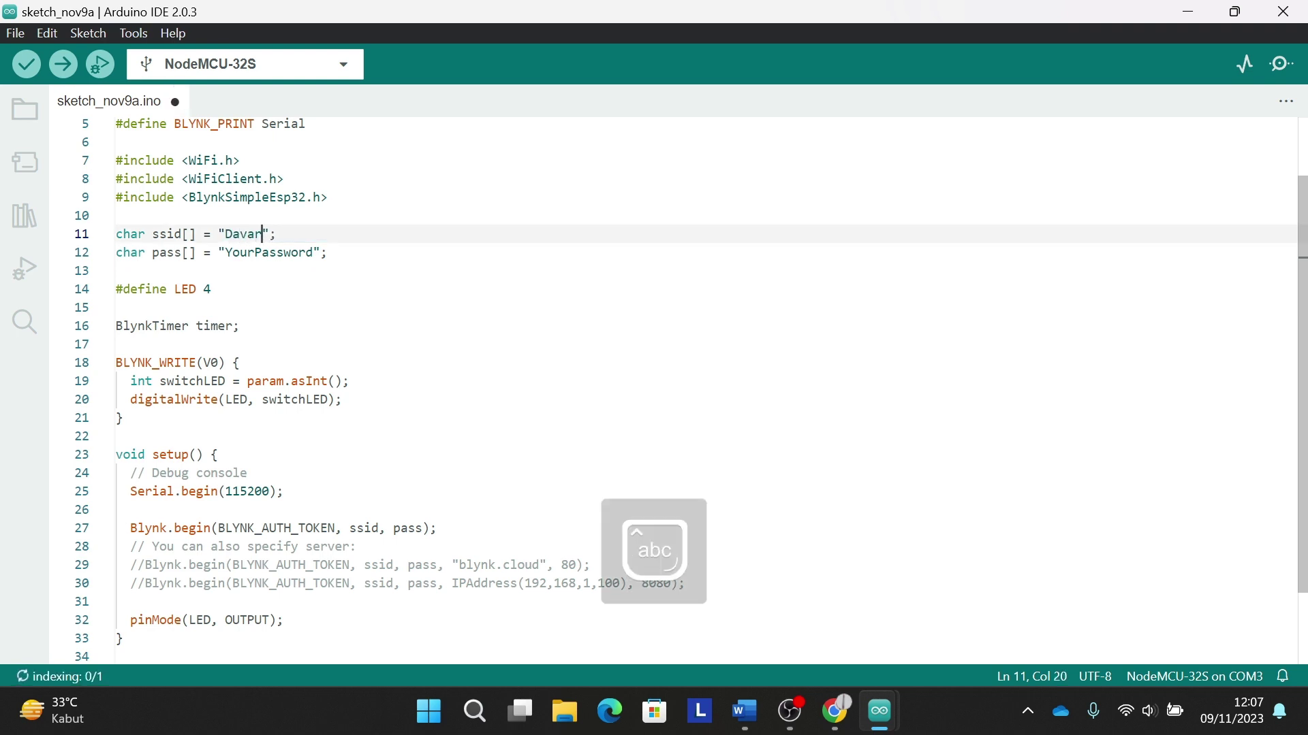
key("ctrl+r")
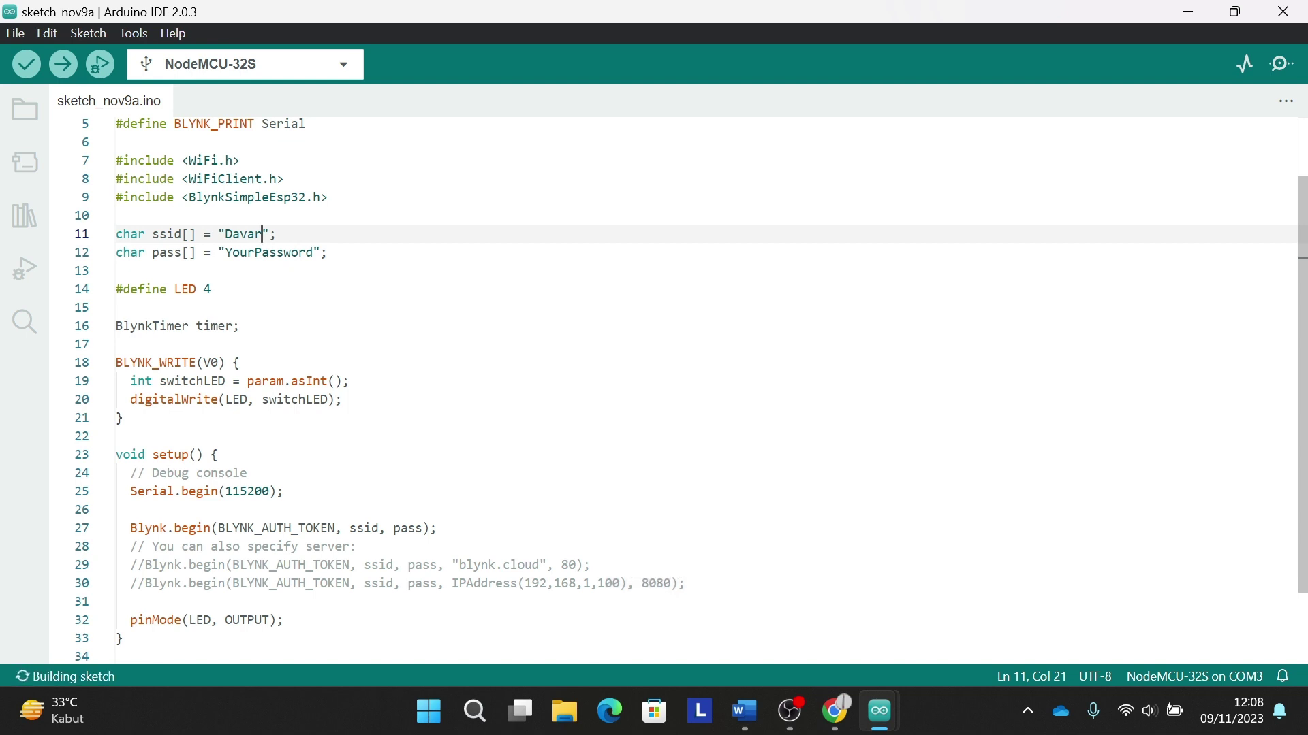
Step: Replace the placeholder in the sketch's pass string with the Wi-Fi password, save the sketch and verify it
left_click_drag(312, 252, 226, 253)
type("000")
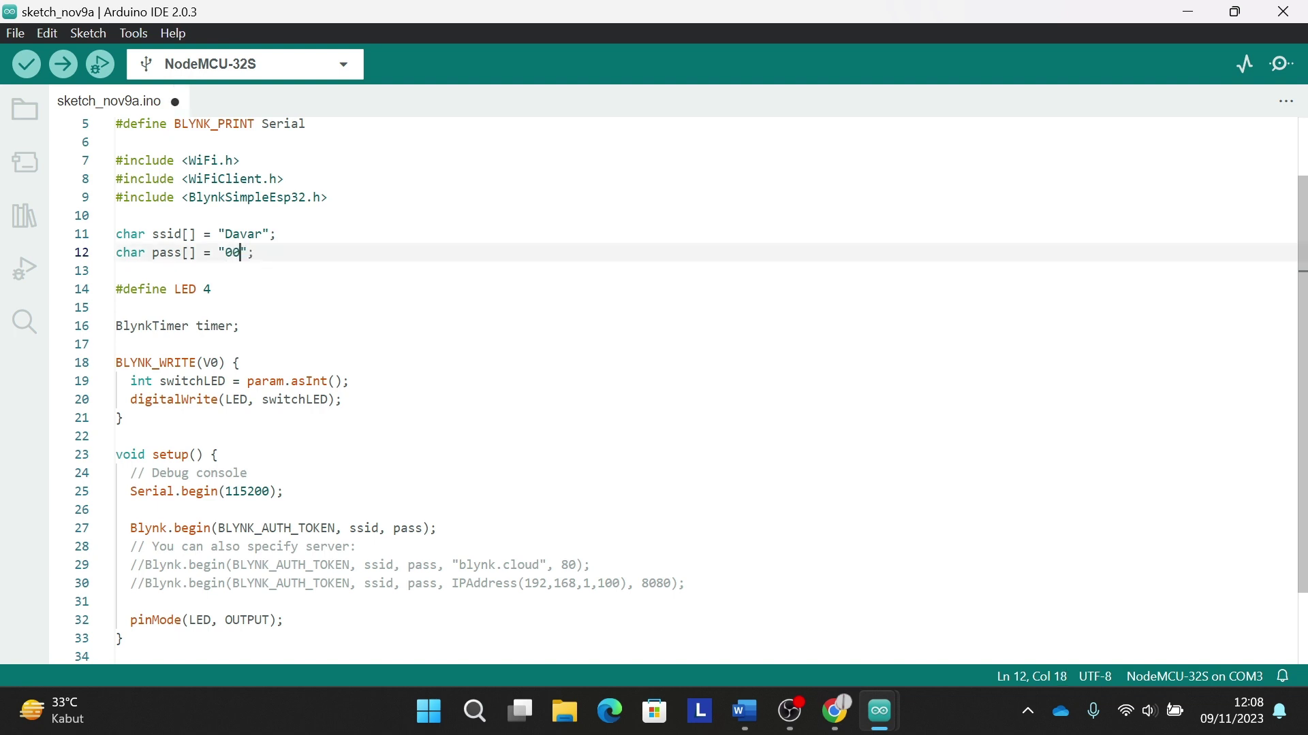
type("00000")
key("ctrl+s")
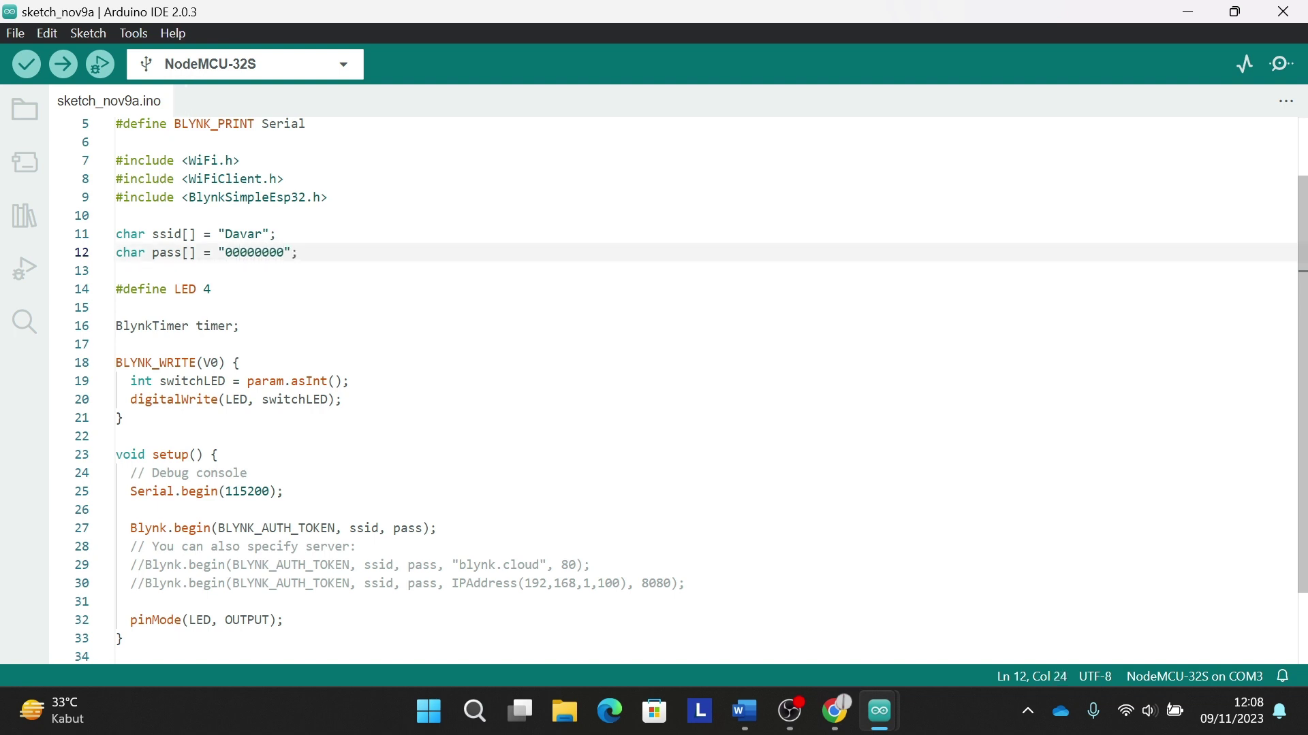
key("ctrl+r")
Step: Review the sketch's LED pin define, the BLYNK_WRITE(V0) handler, and the setup and loop functions
mouse_move(185, 289)
scroll(691, 390, "down", 3)
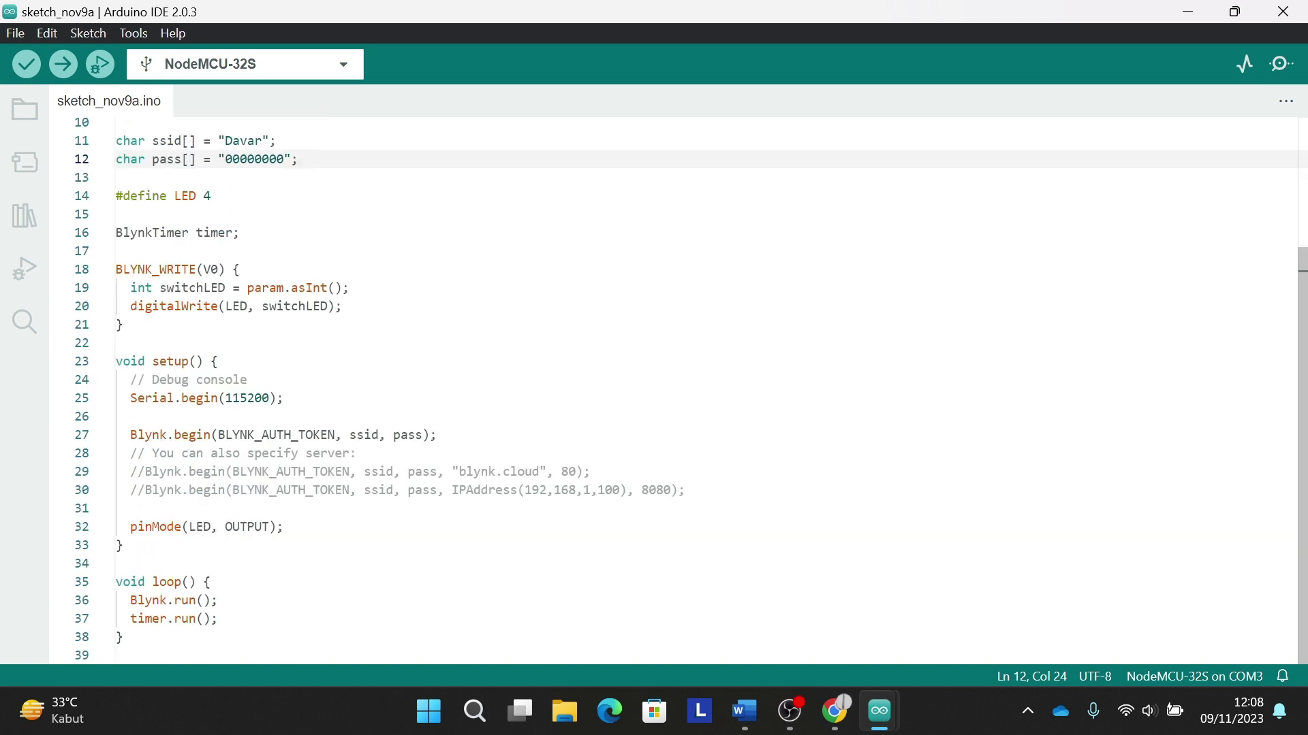
left_click_drag(123, 325, 116, 270)
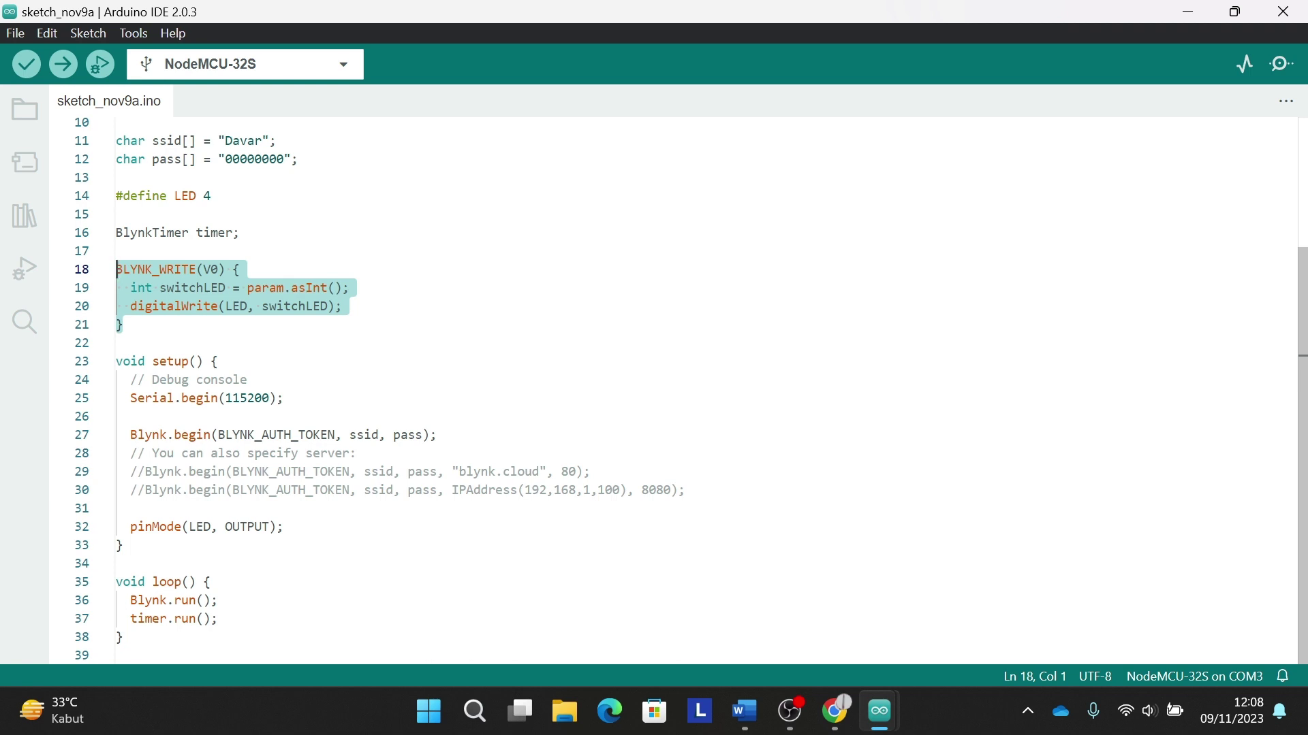
mouse_move(216, 269)
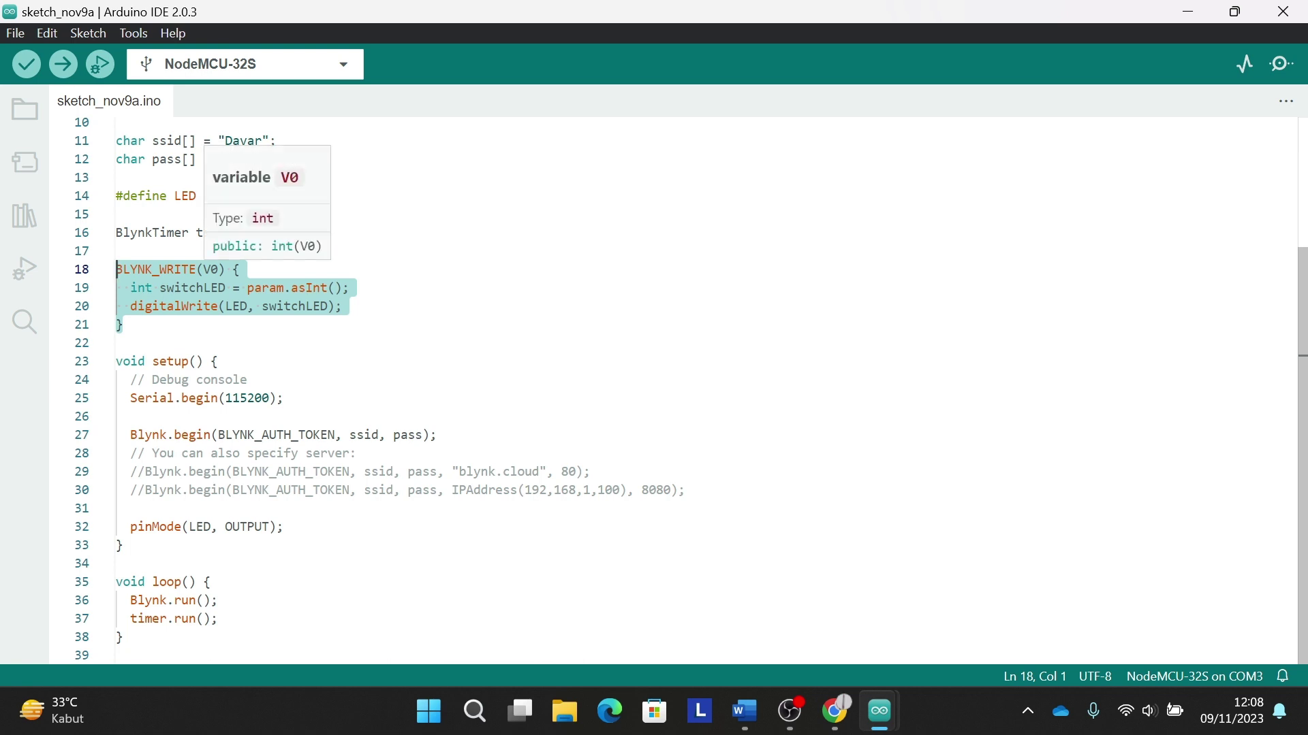
left_click(342, 306)
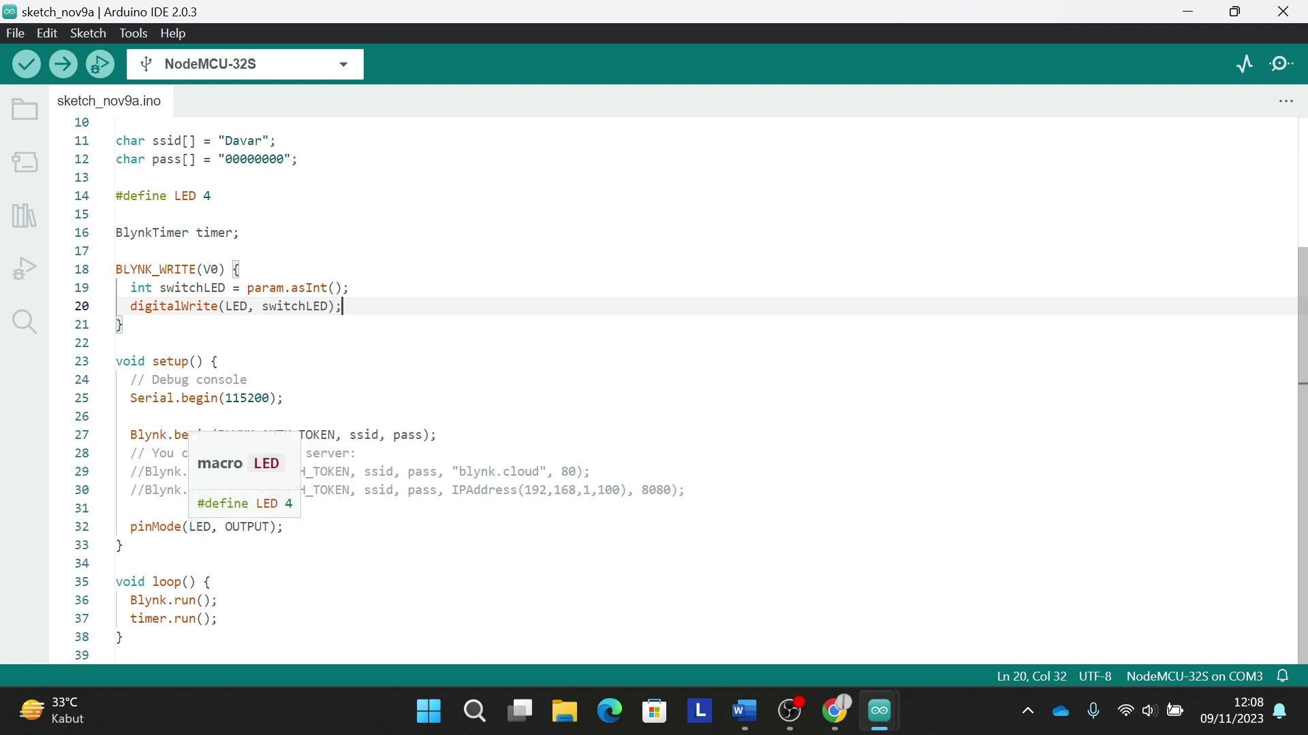
scroll(205, 527, "up", 3)
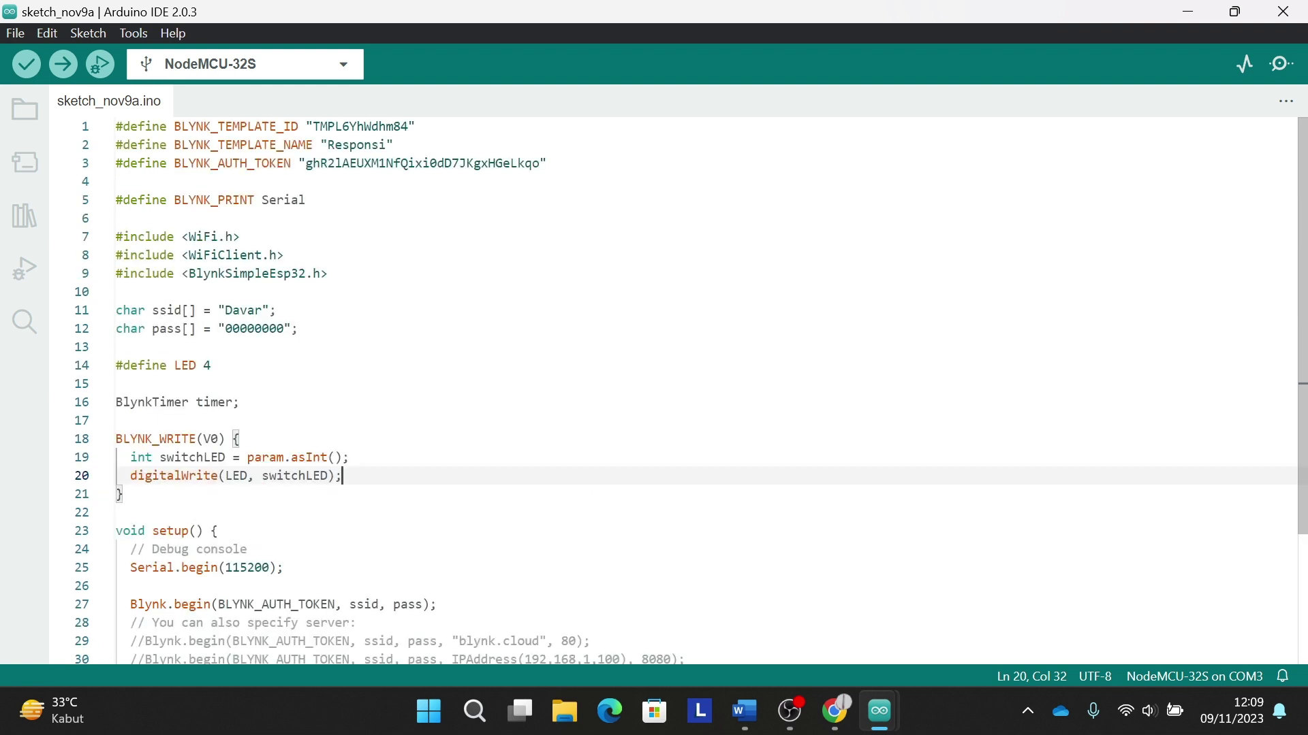
scroll(673, 392, "down", 3)
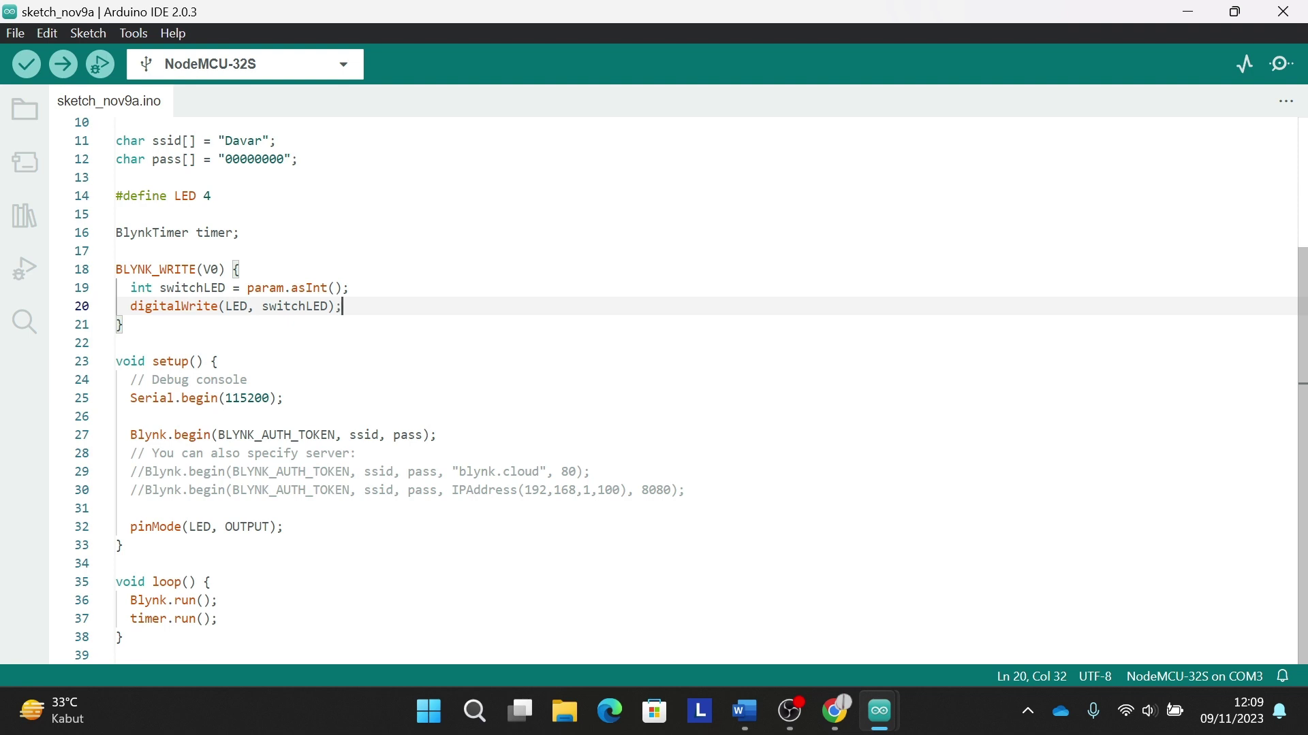
scroll(673, 392, "up", 3)
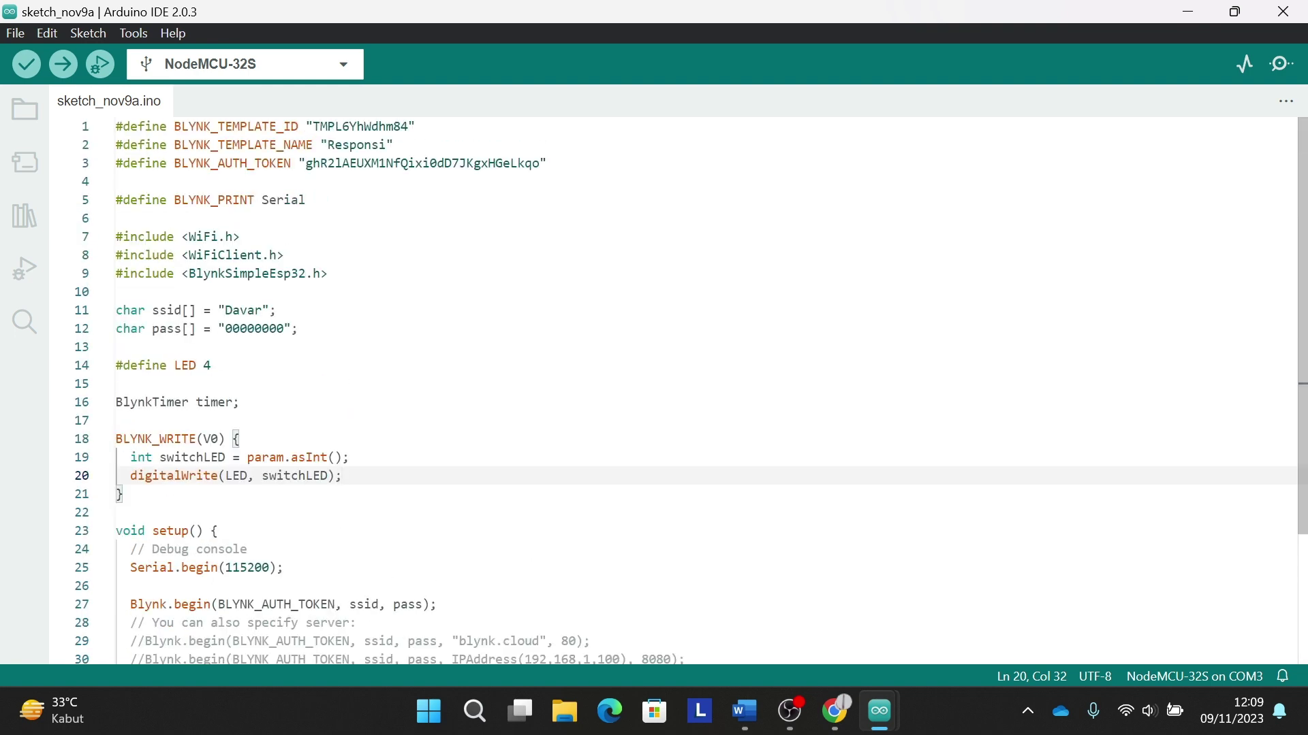
Step: Save the sketch under the new name responsi in the Arduino sketch folder
left_click(16, 33)
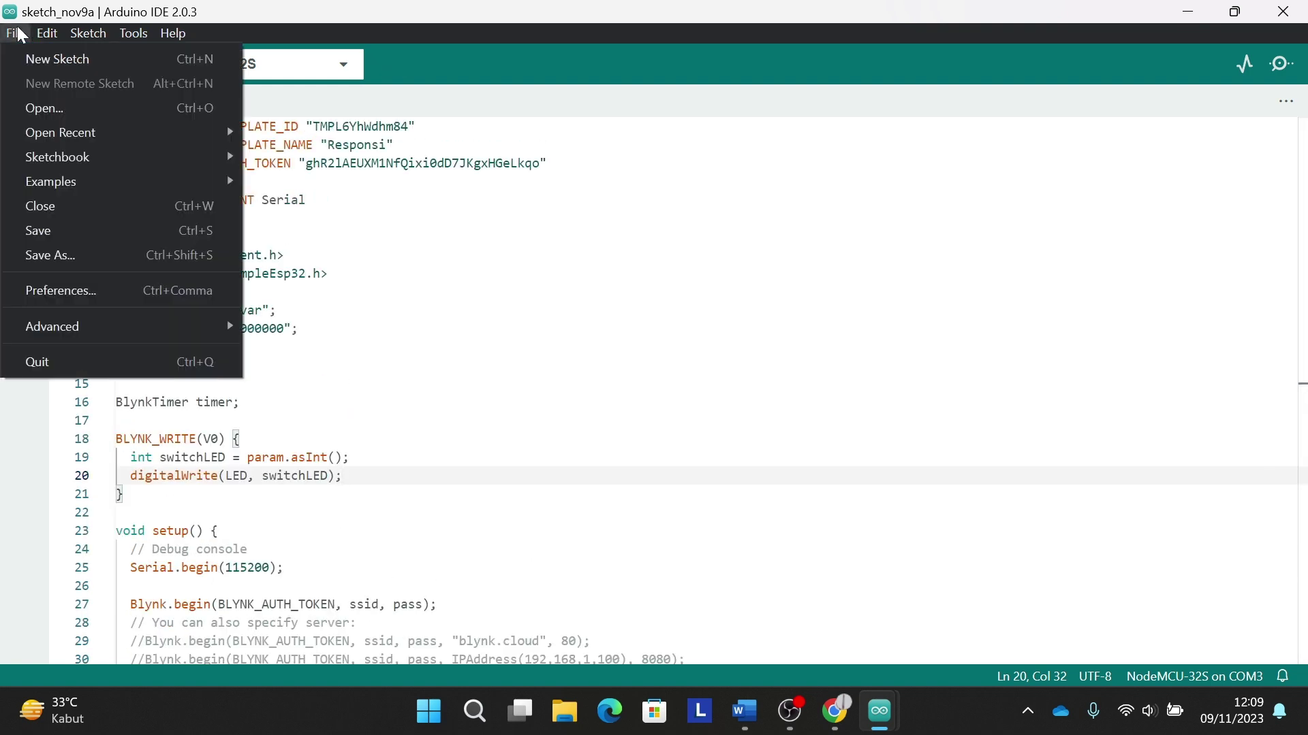
left_click(109, 254)
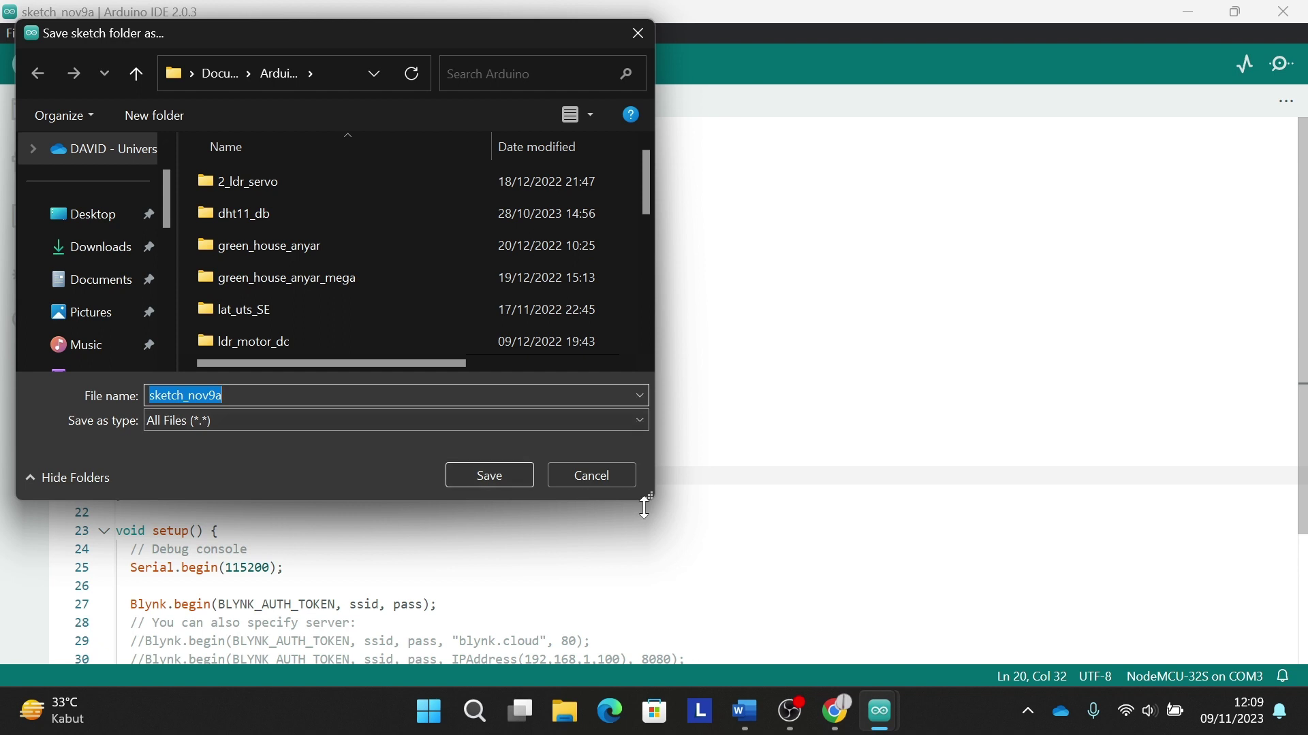
type("r")
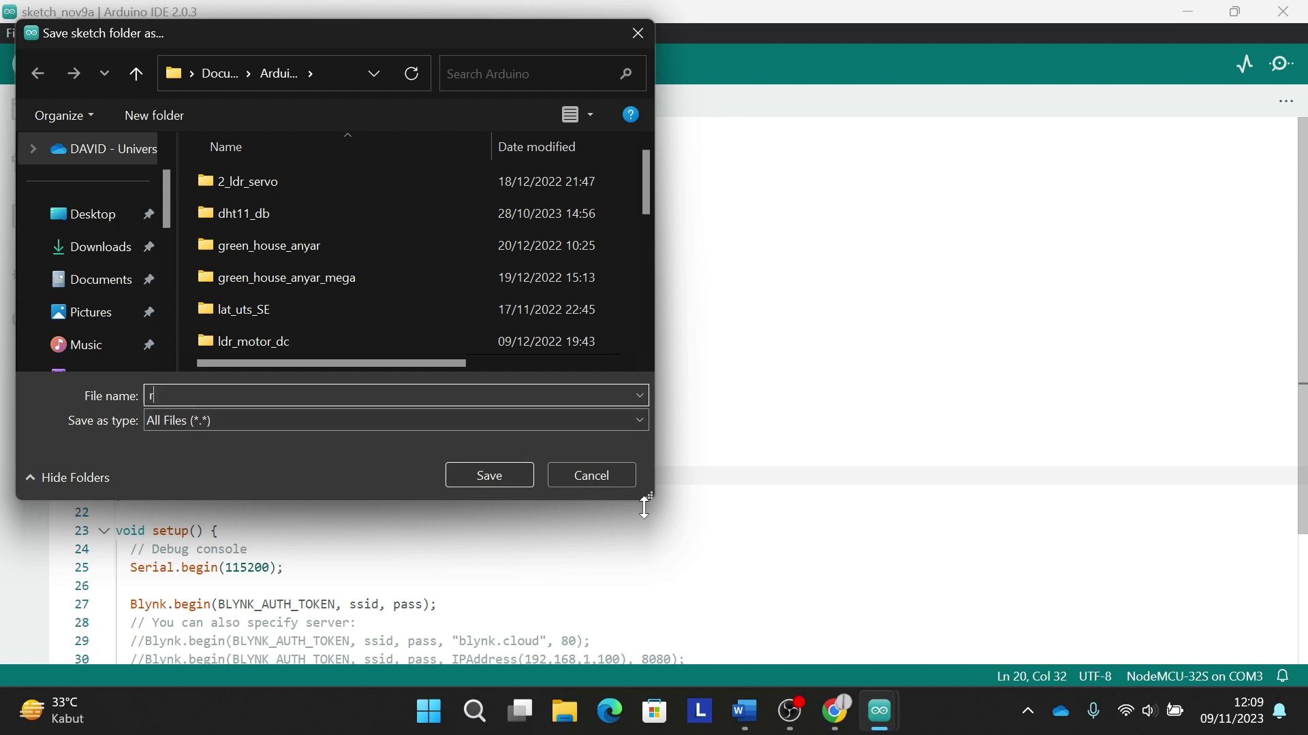
type("esponsi")
left_click(482, 475)
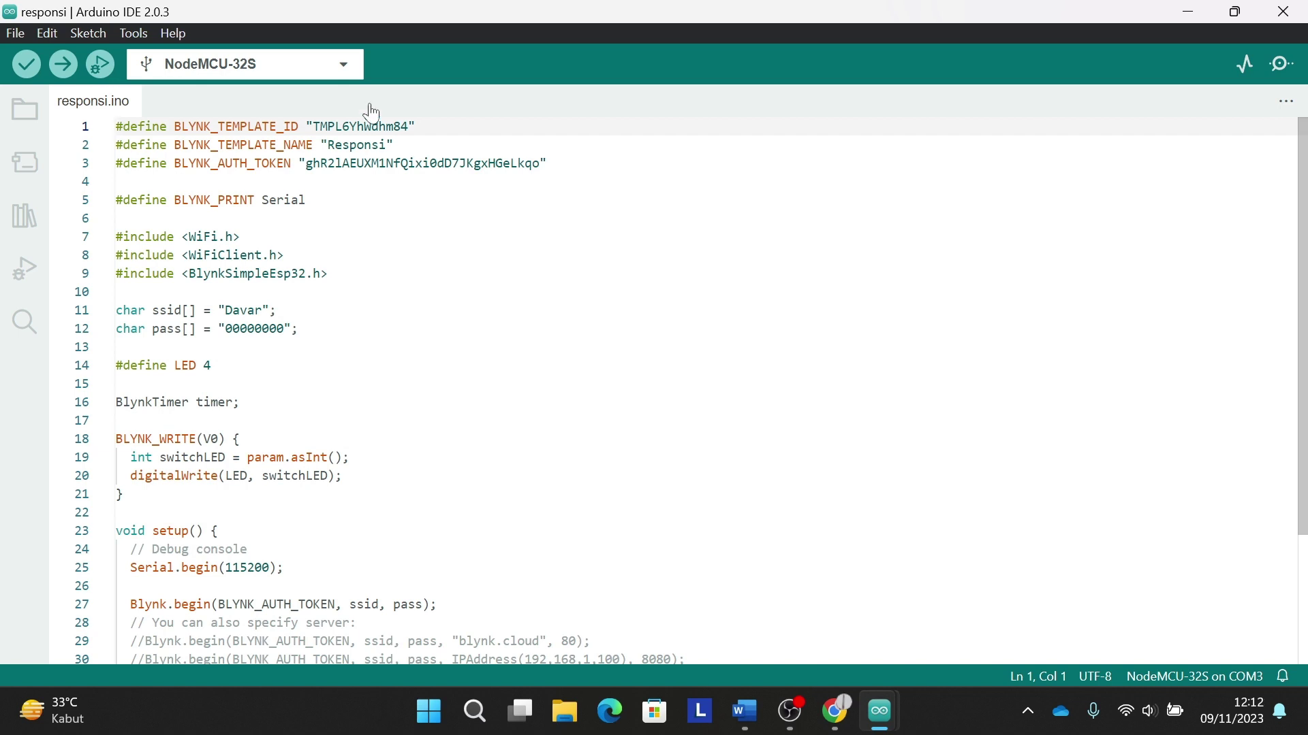
Step: Choose the NodeMCU-32S board with the COM3 Serial Port (USB) as the upload target
left_click(348, 69)
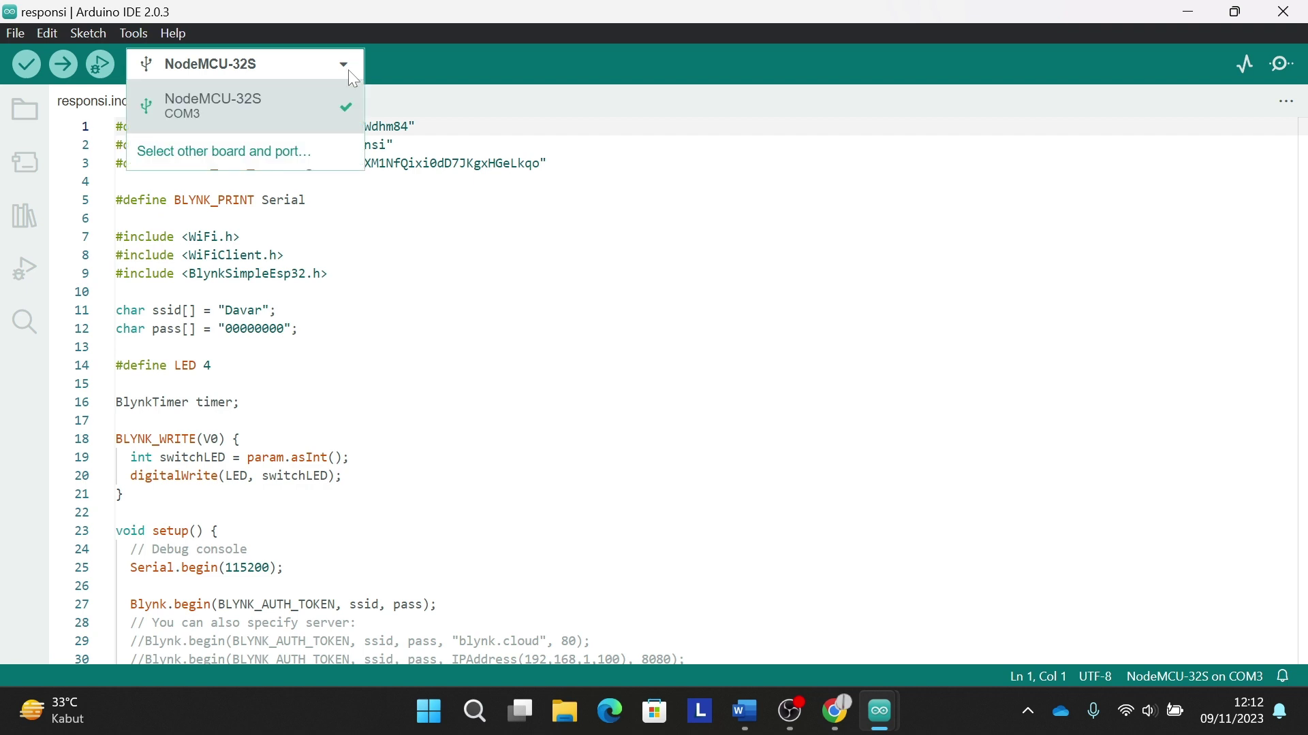
left_click(310, 150)
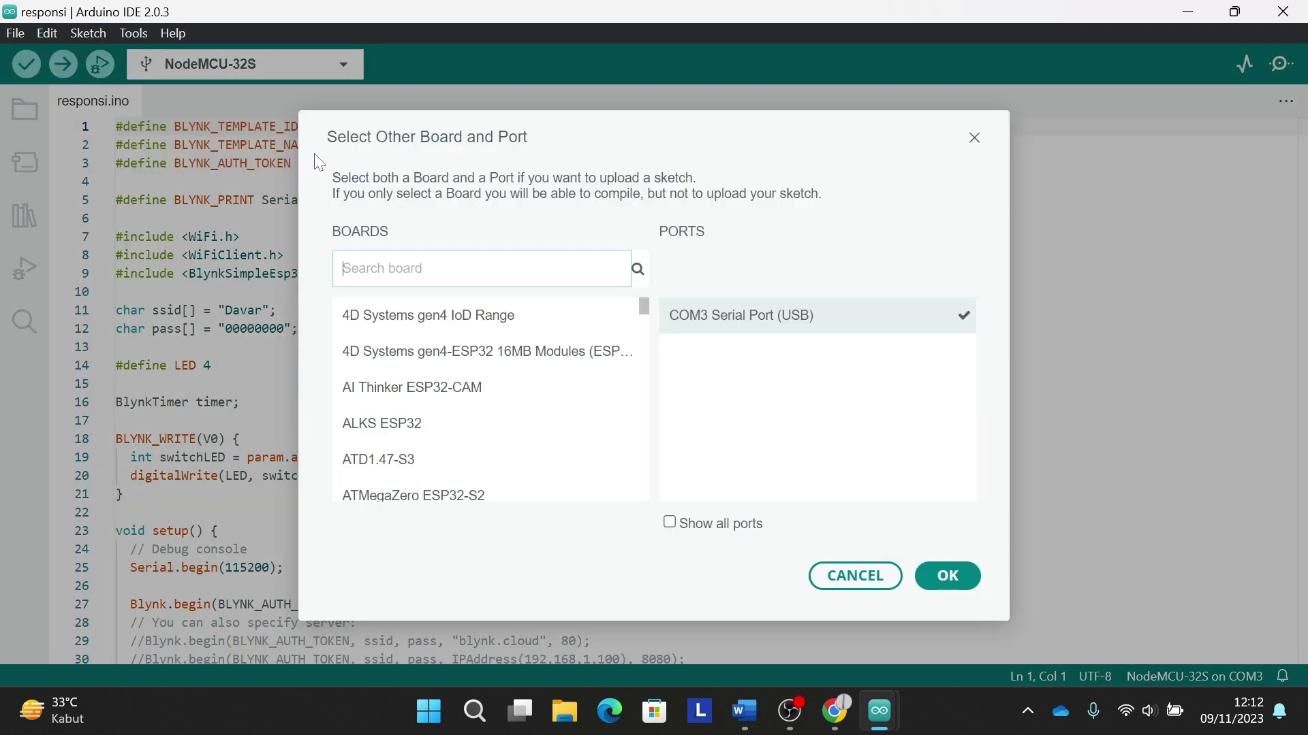
left_click_drag(640, 305, 644, 447)
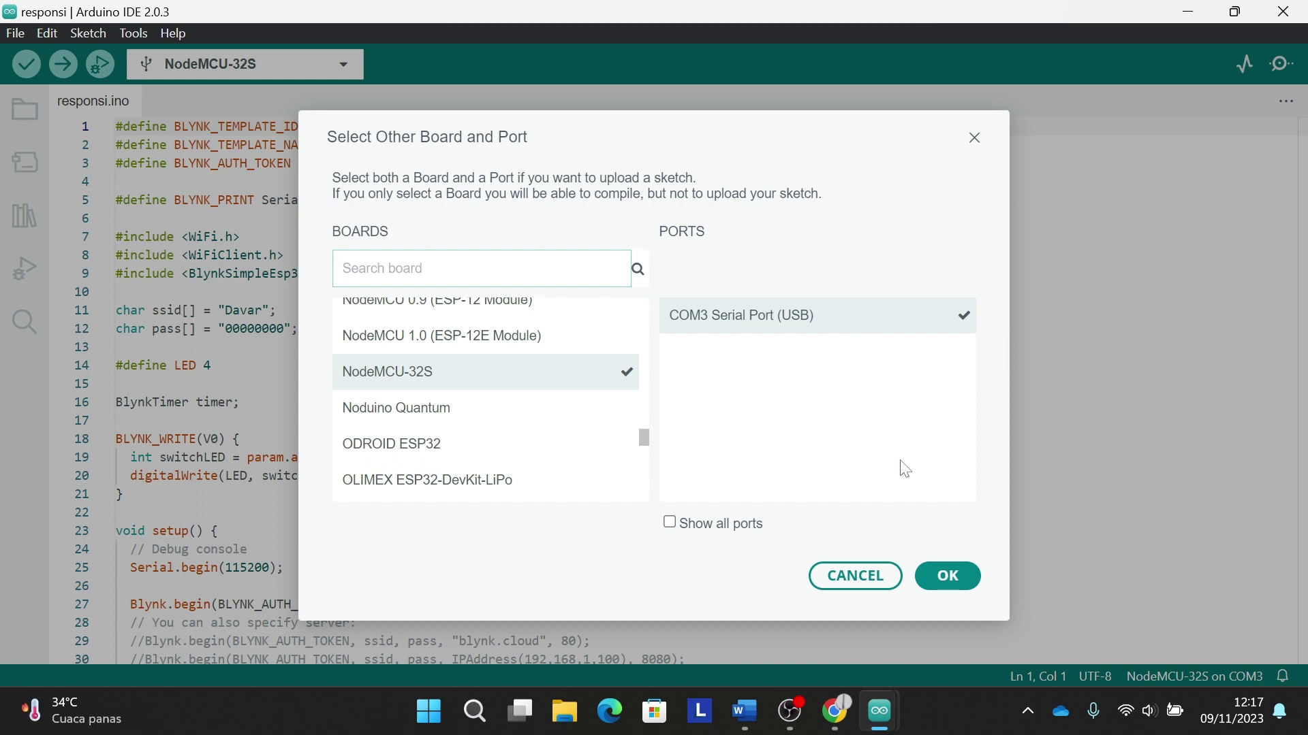
left_click(958, 590)
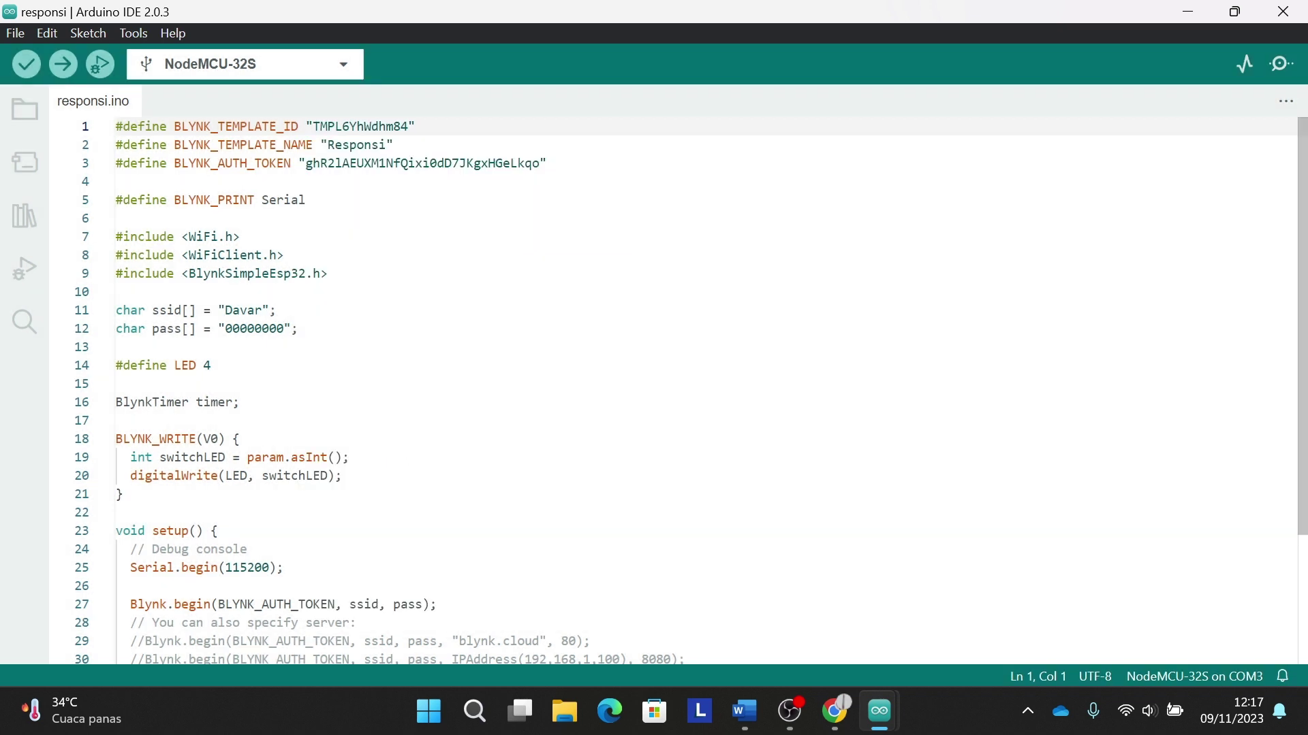
Step: Verify the responsi sketch and upload it to the NodeMCU-32S board
left_click(30, 69)
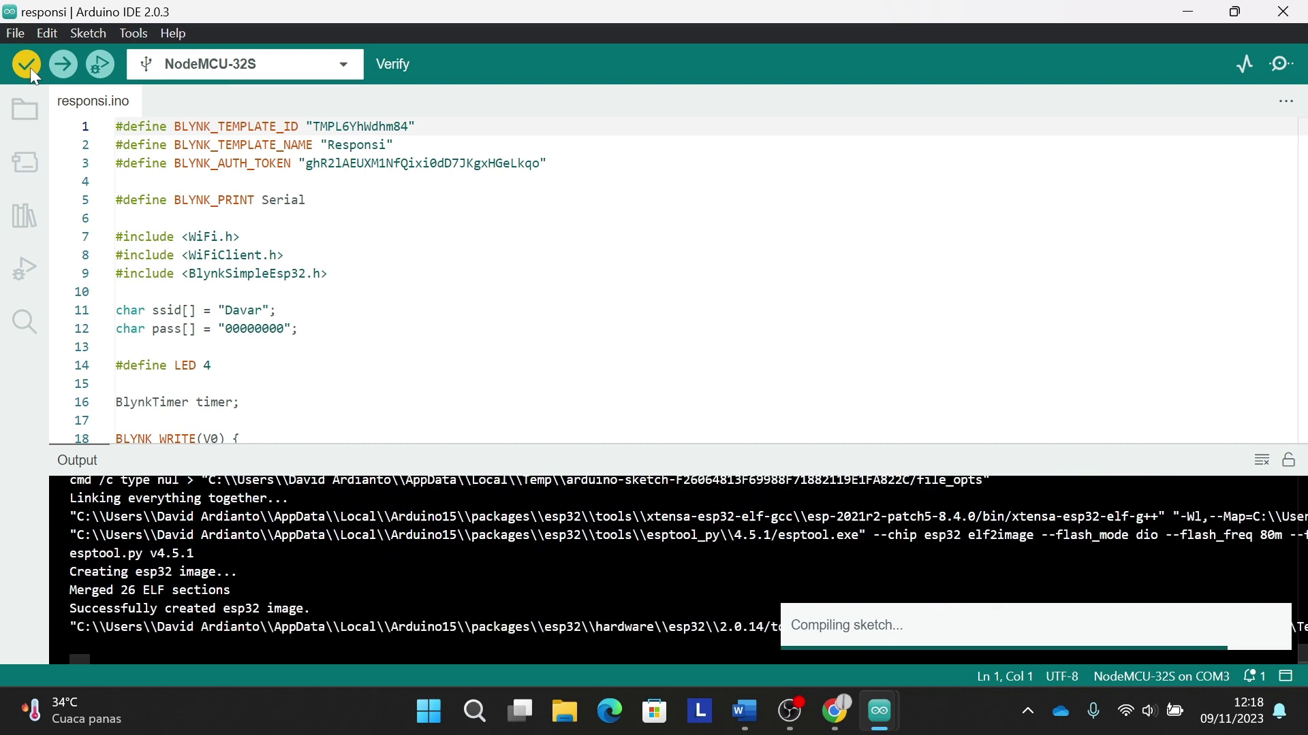
left_click(29, 70)
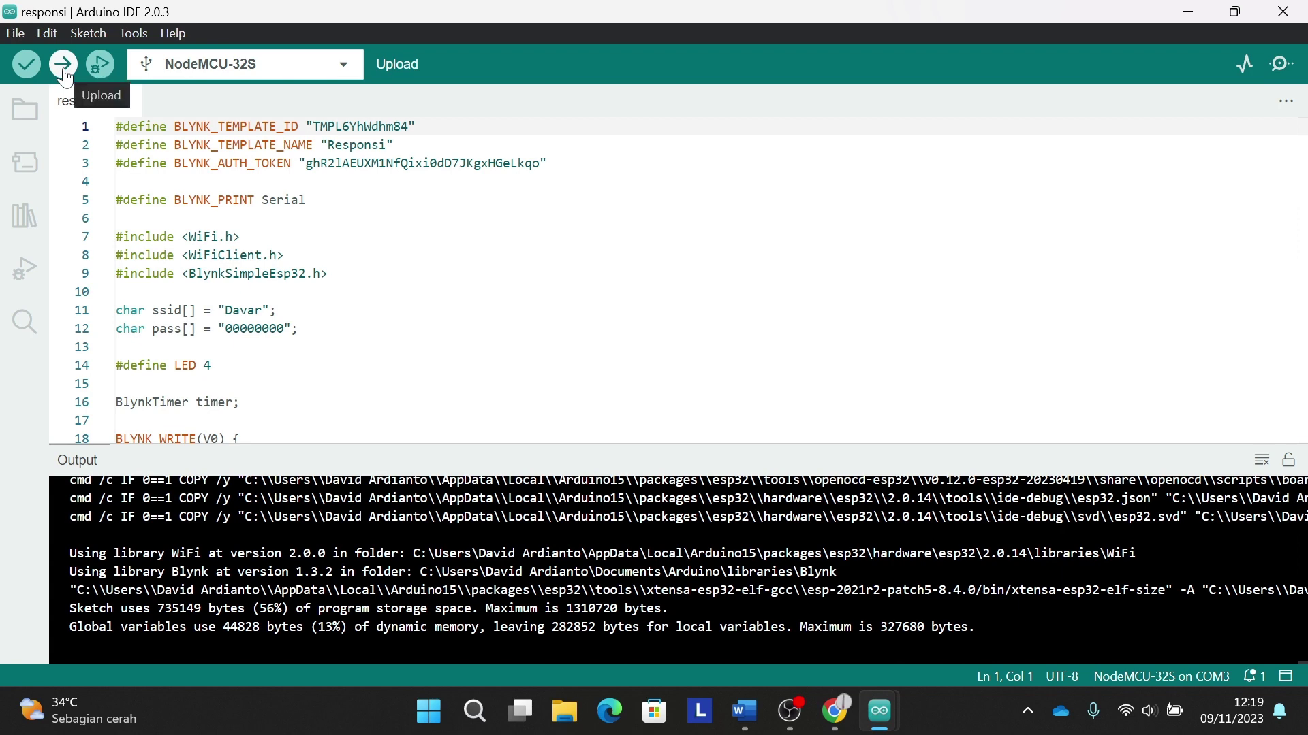
left_click(63, 67)
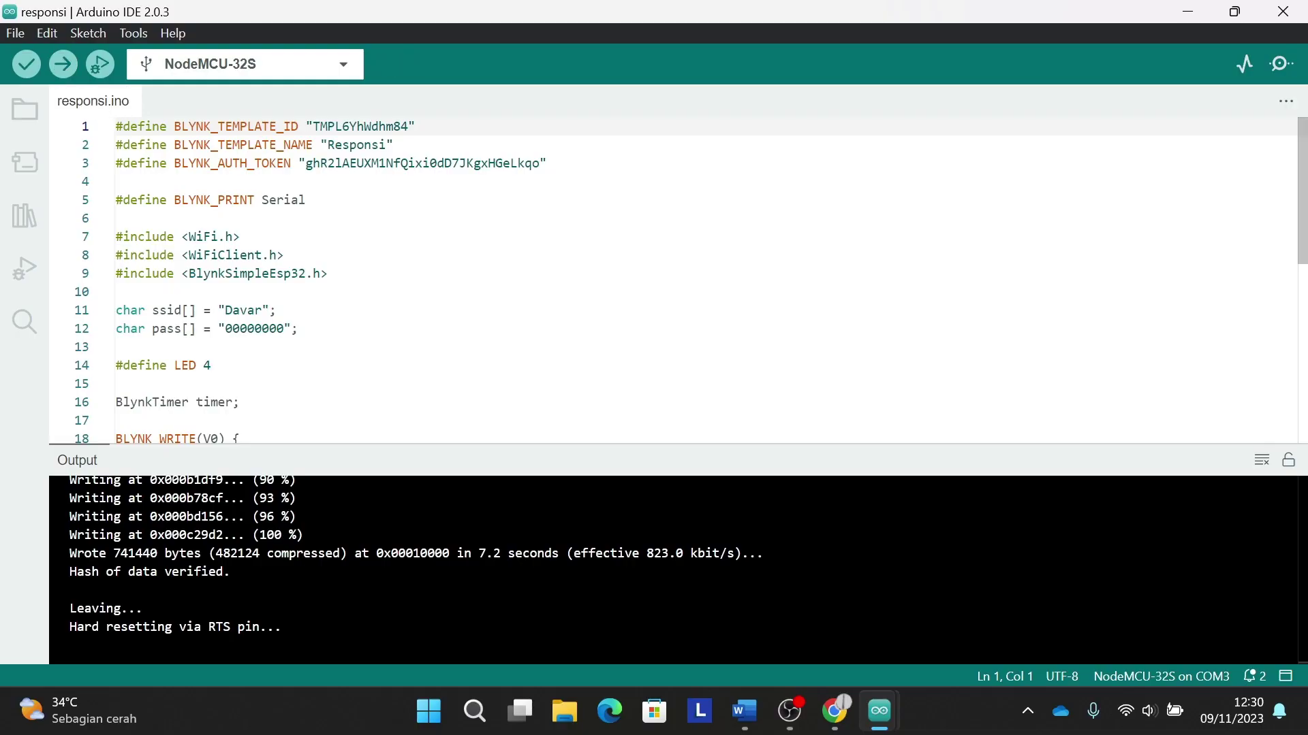
Step: Switch to the Blynk console in Chrome and open the Responsi device's dashboard from My Devices
left_click(843, 727)
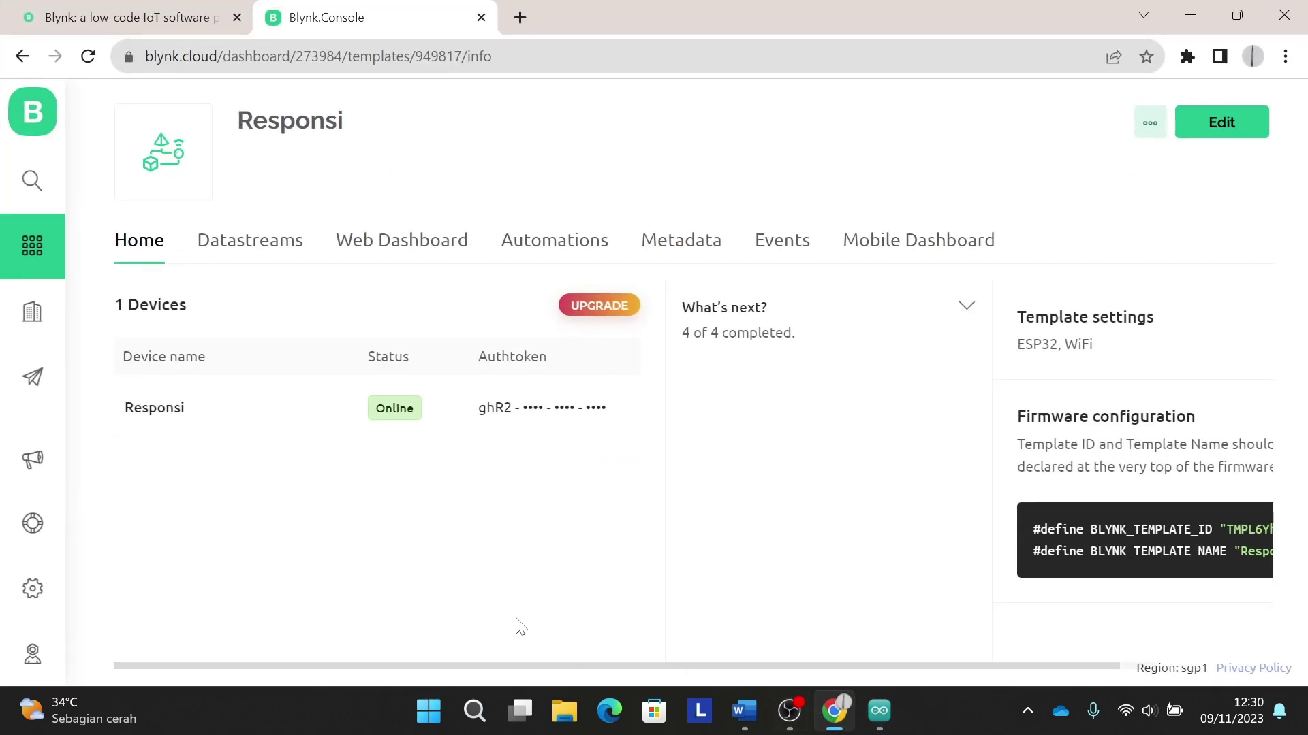
left_click(38, 194)
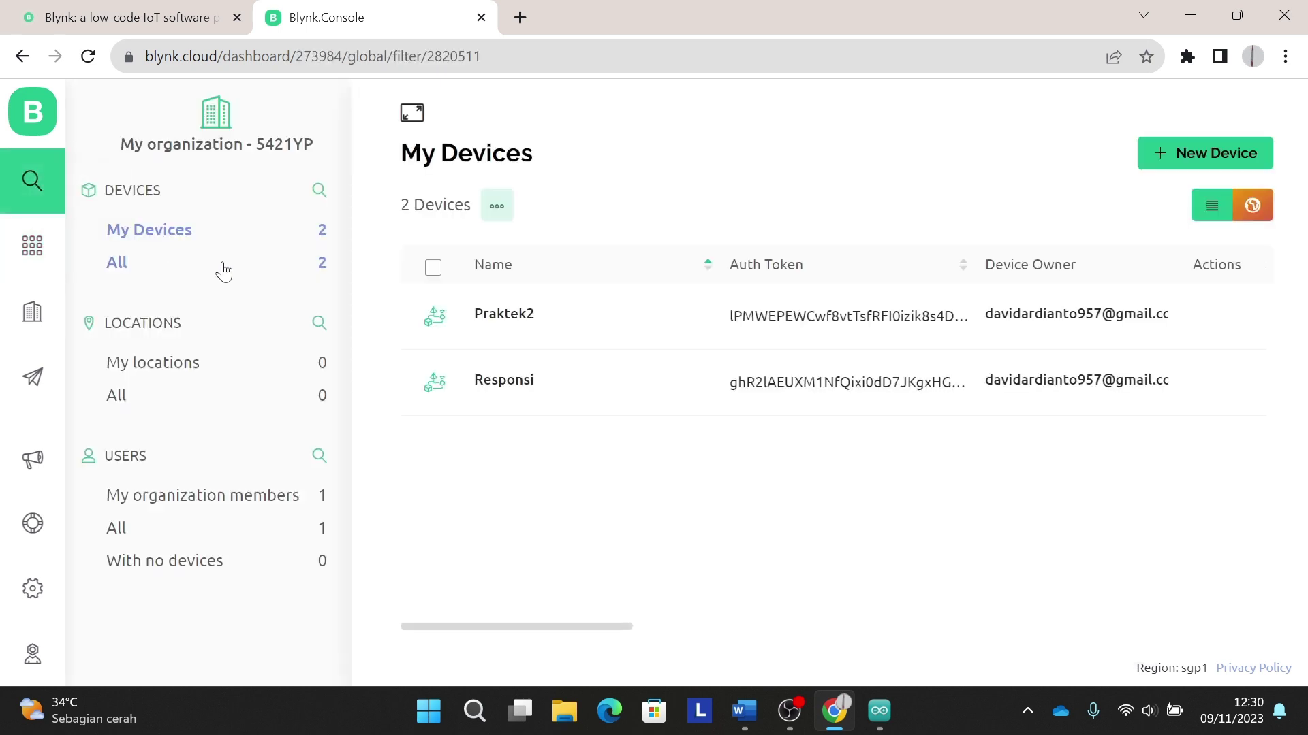
left_click(537, 402)
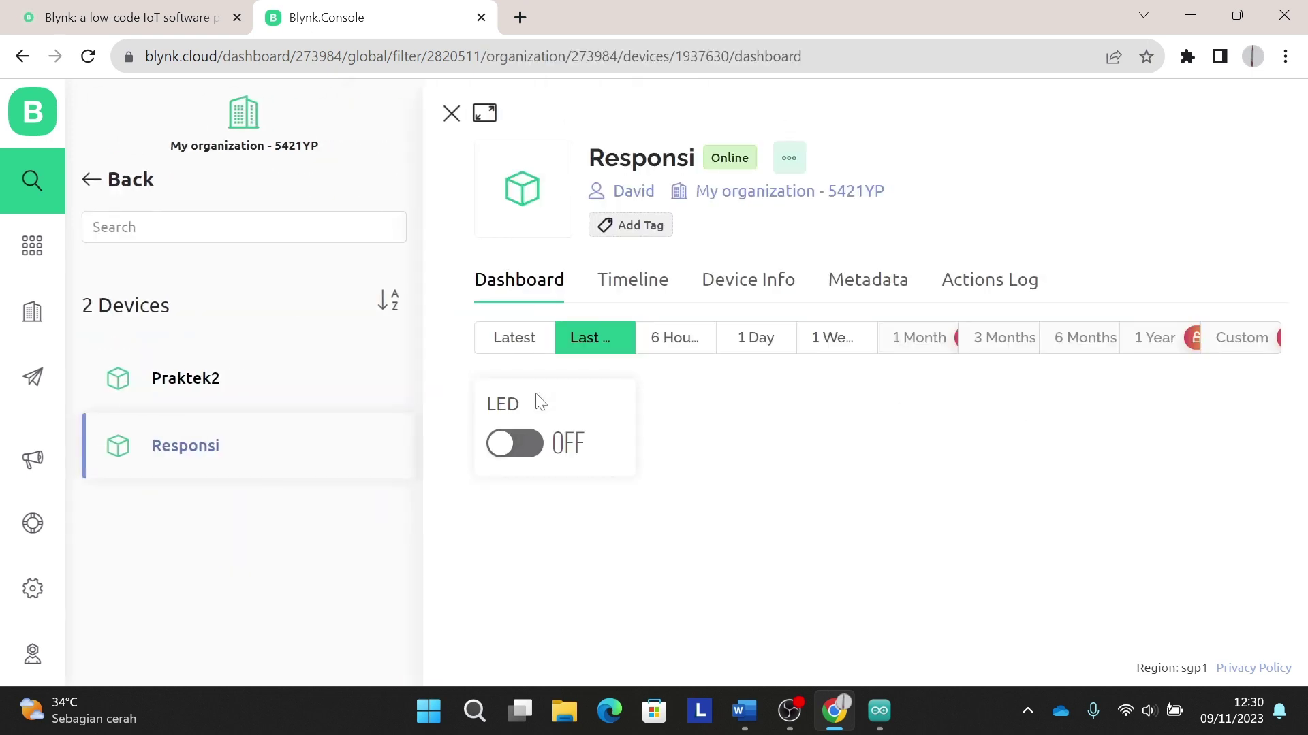